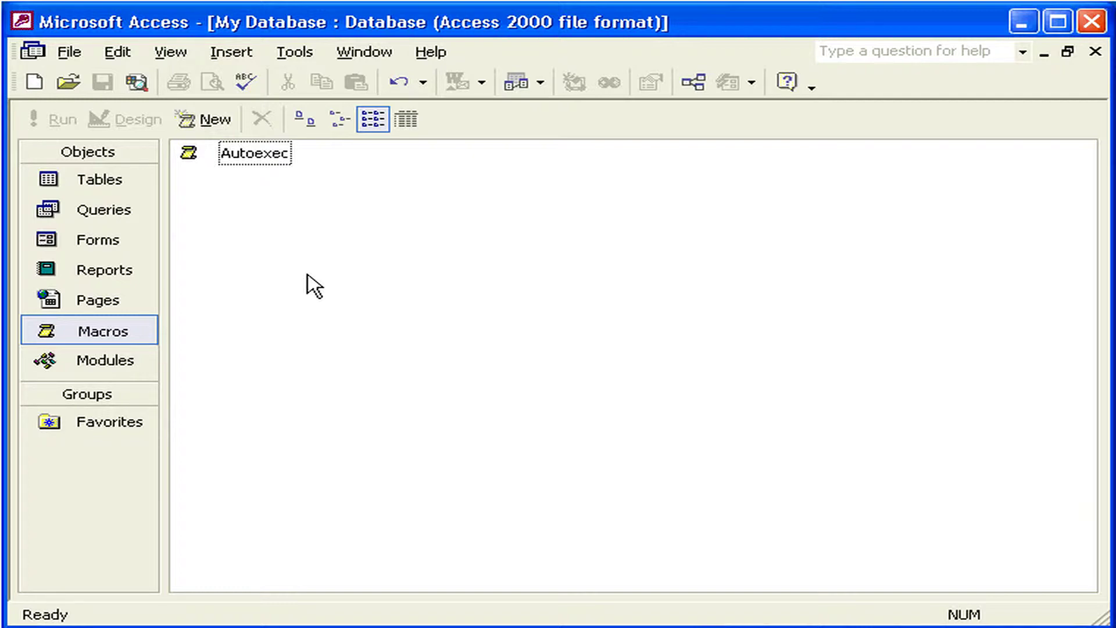
# Create a new macro, show the Macro Name column, and name the first macro Employees.
pyautogui.hotkey('alt', 'n')
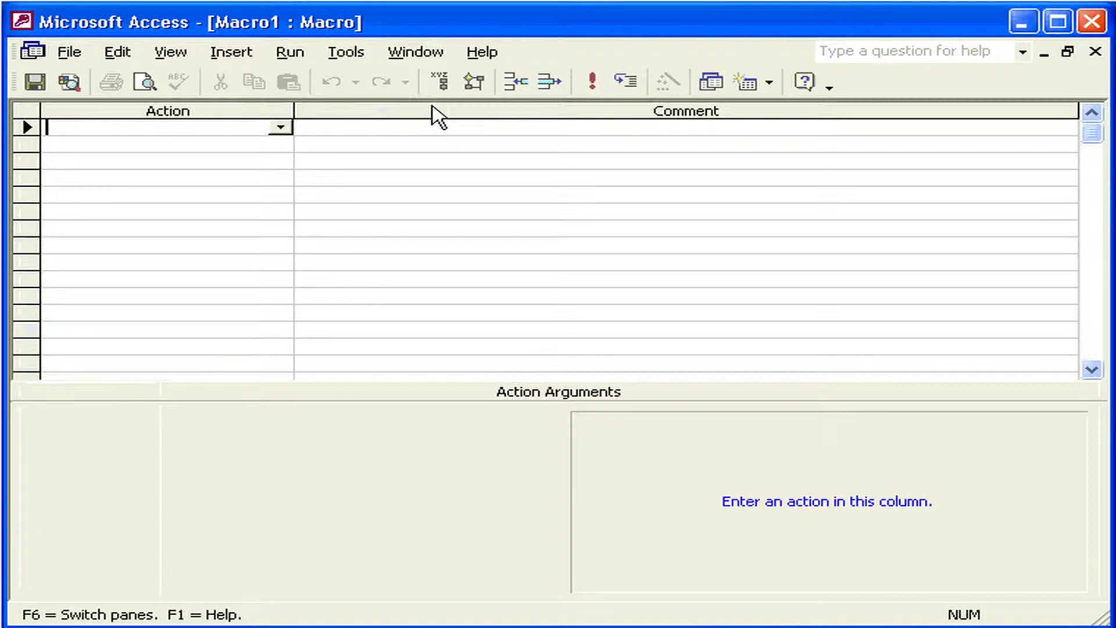
pyautogui.click(440, 82)
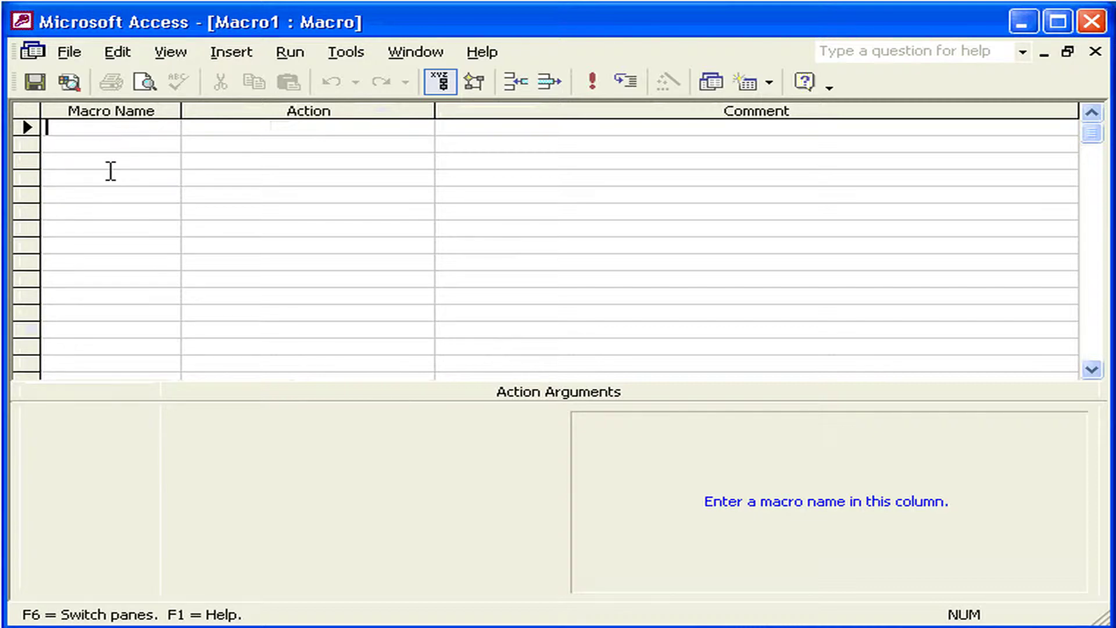
pyautogui.write('Employ')
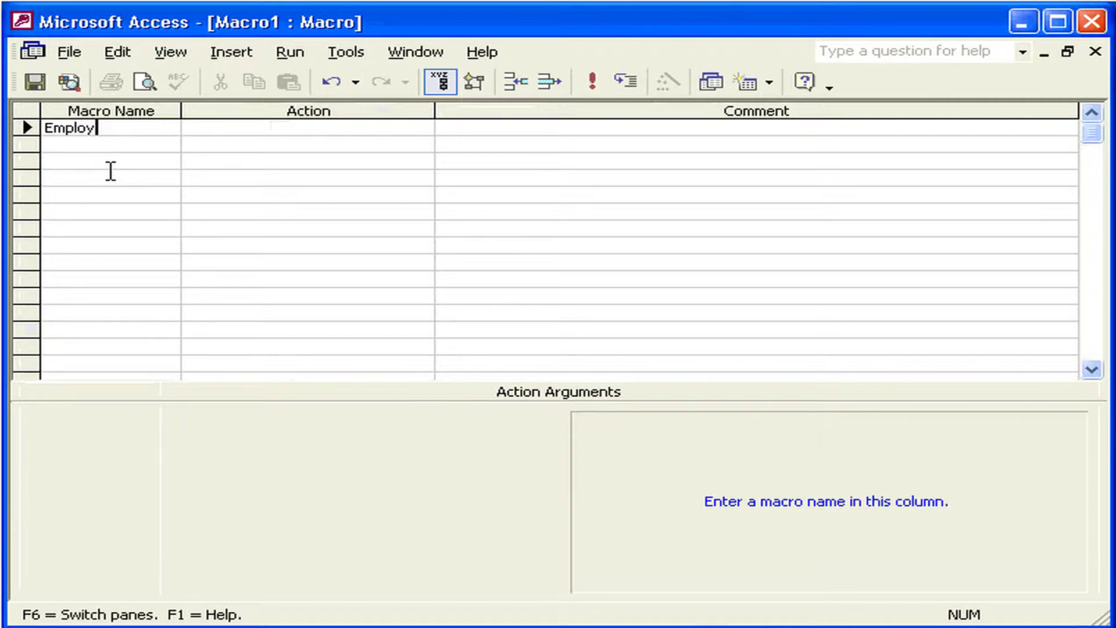
pyautogui.write('ees')
# Give the Employees macro an OpenForm action that opens the Employees form.
pyautogui.click(349, 191)
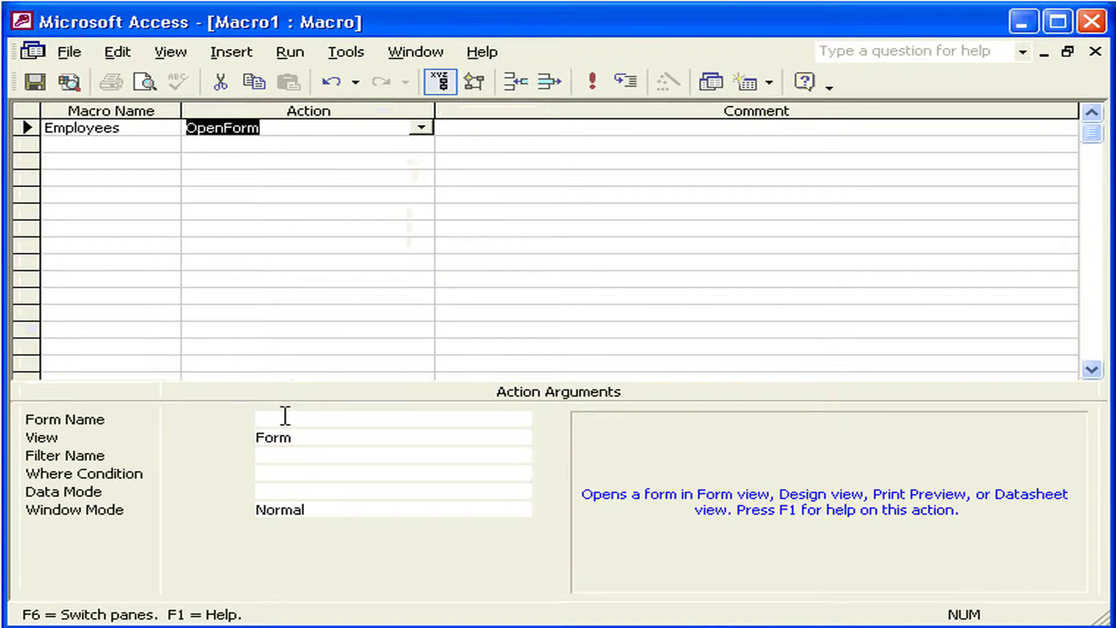
pyautogui.click(285, 415)
pyautogui.click(519, 419)
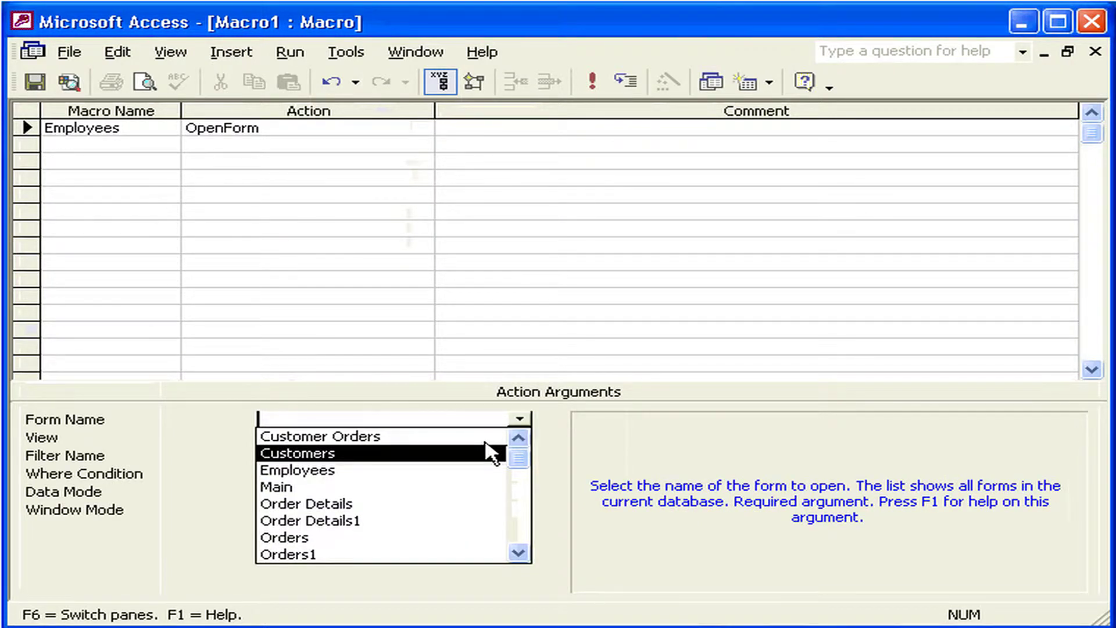
pyautogui.click(488, 469)
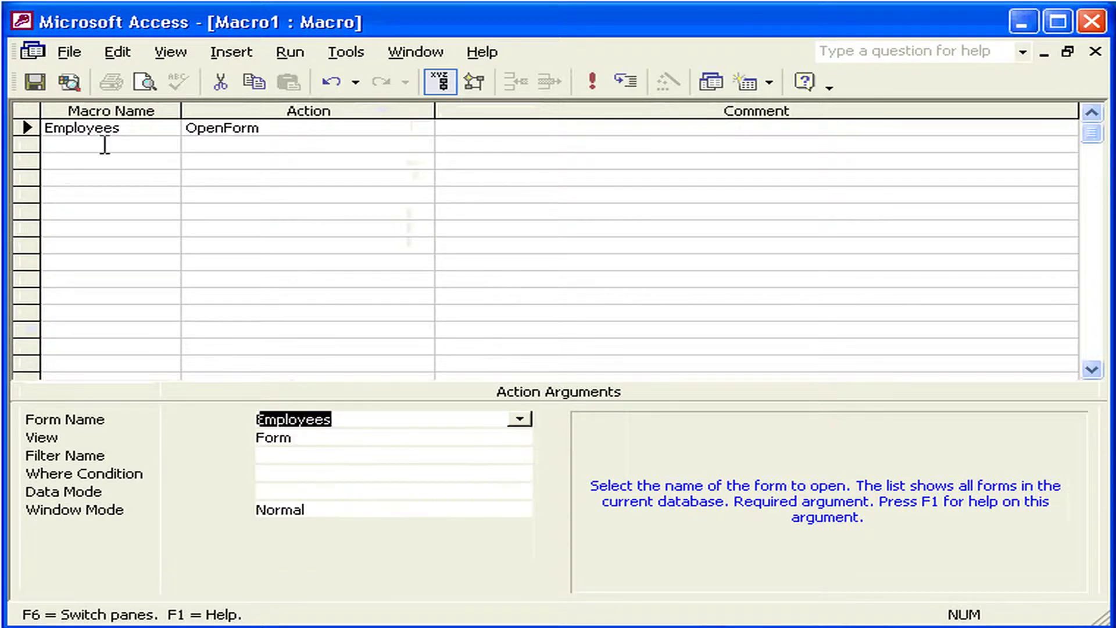
# Add a second macro named Customers with an OpenForm action that opens the Customers form.
pyautogui.click(104, 145)
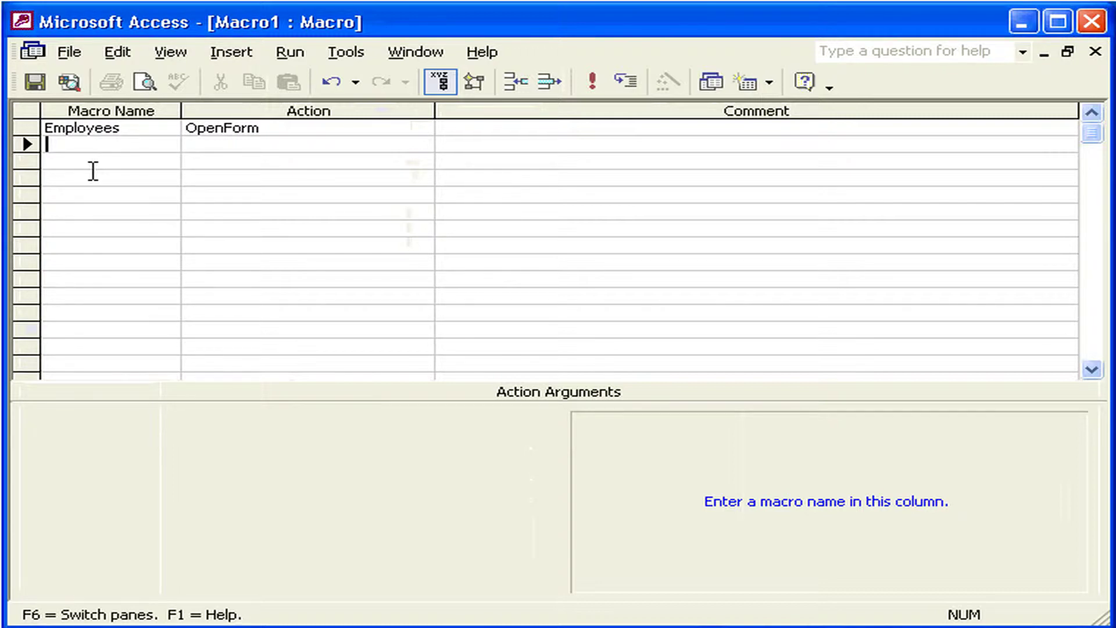
pyautogui.write('Customers')
pyautogui.press('Tab')
pyautogui.write('OpenForm')
pyautogui.click(307, 417)
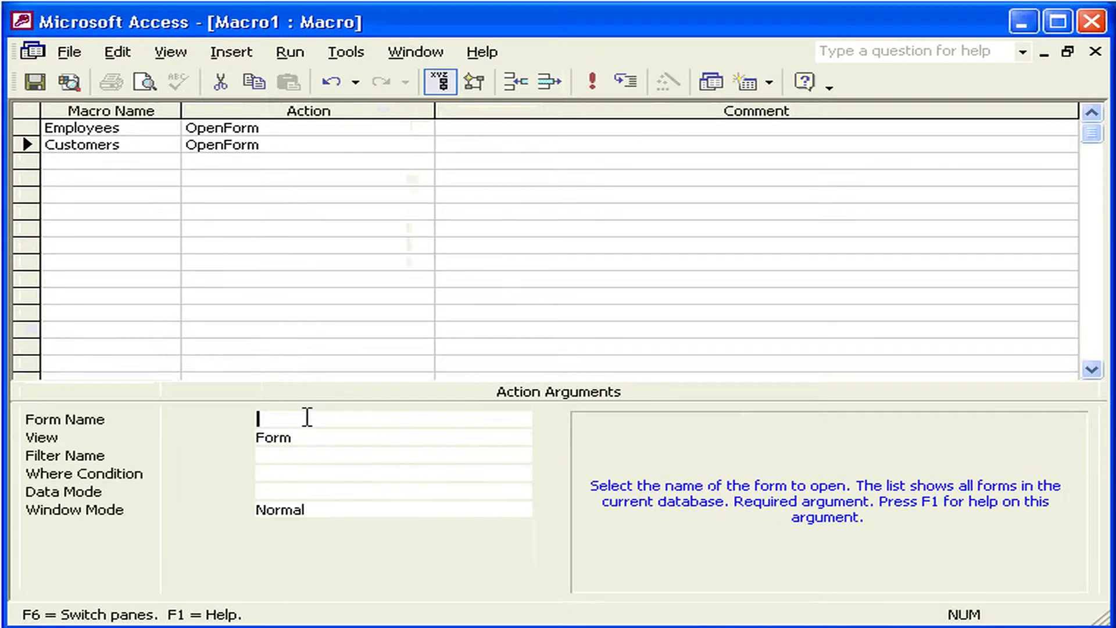
pyautogui.click(520, 419)
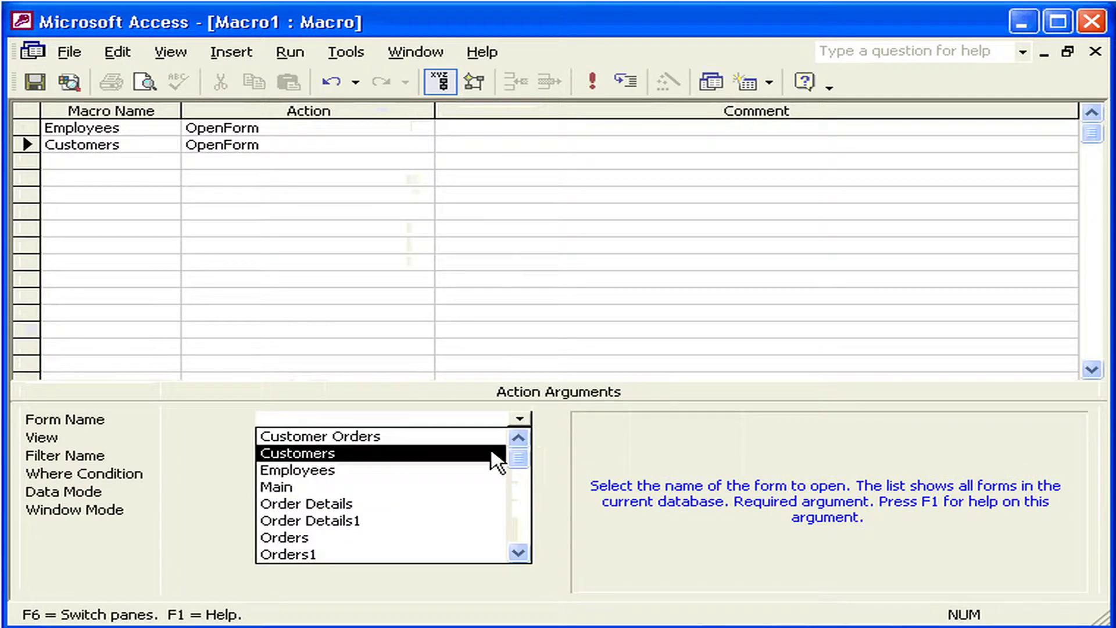
pyautogui.click(497, 459)
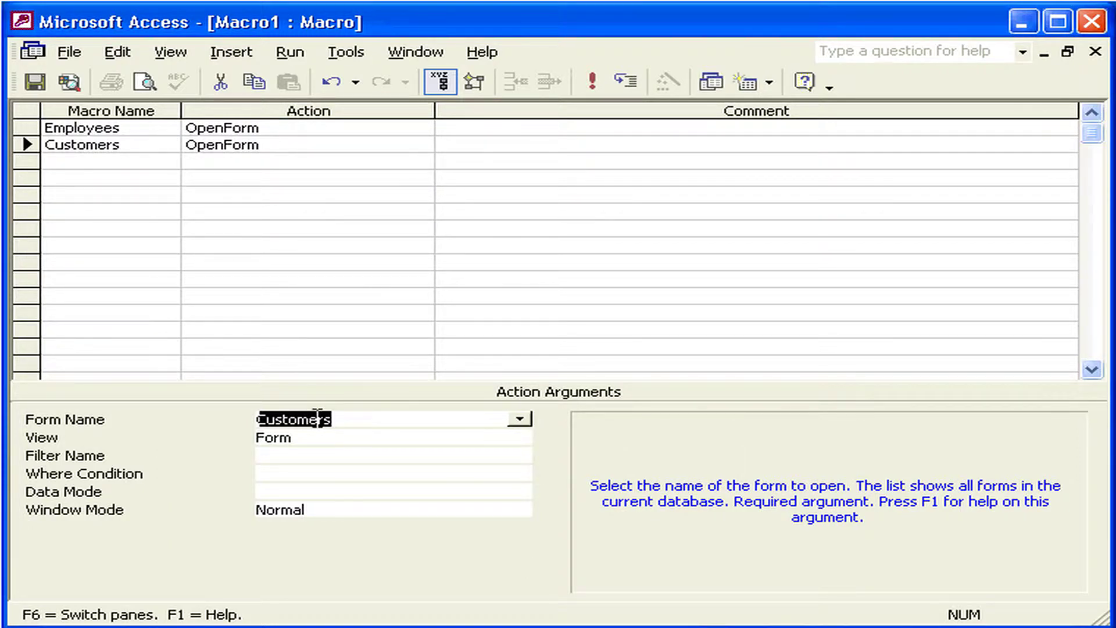
# Add a MoveSize action below the Customers row with Right 1, Down 1, Width 5 and Height 3 inches.
pyautogui.click(353, 157)
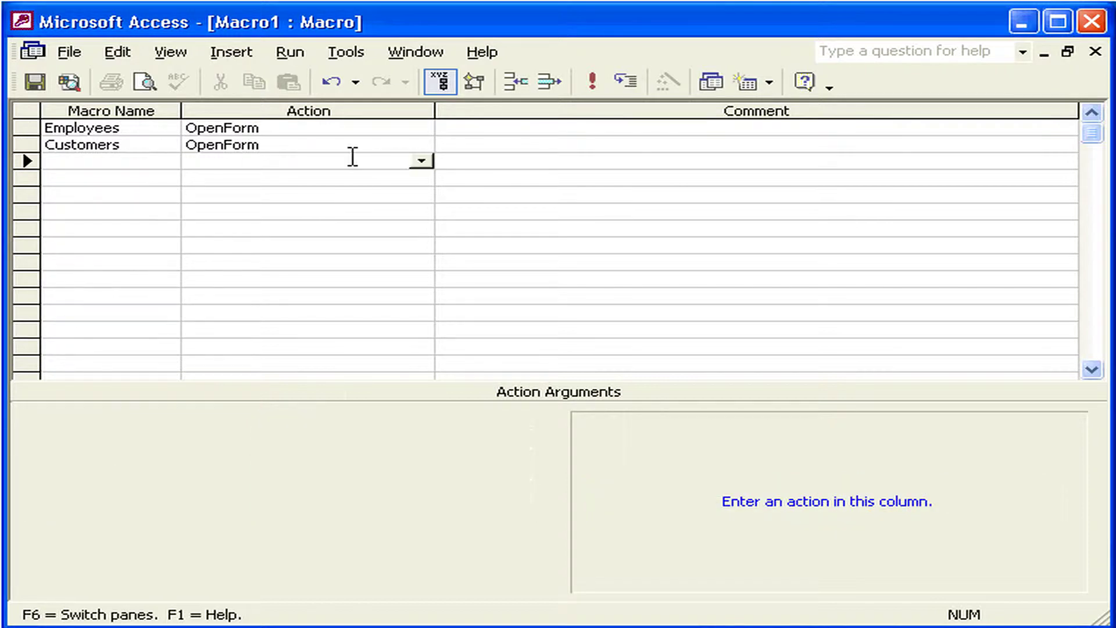
pyautogui.click(351, 216)
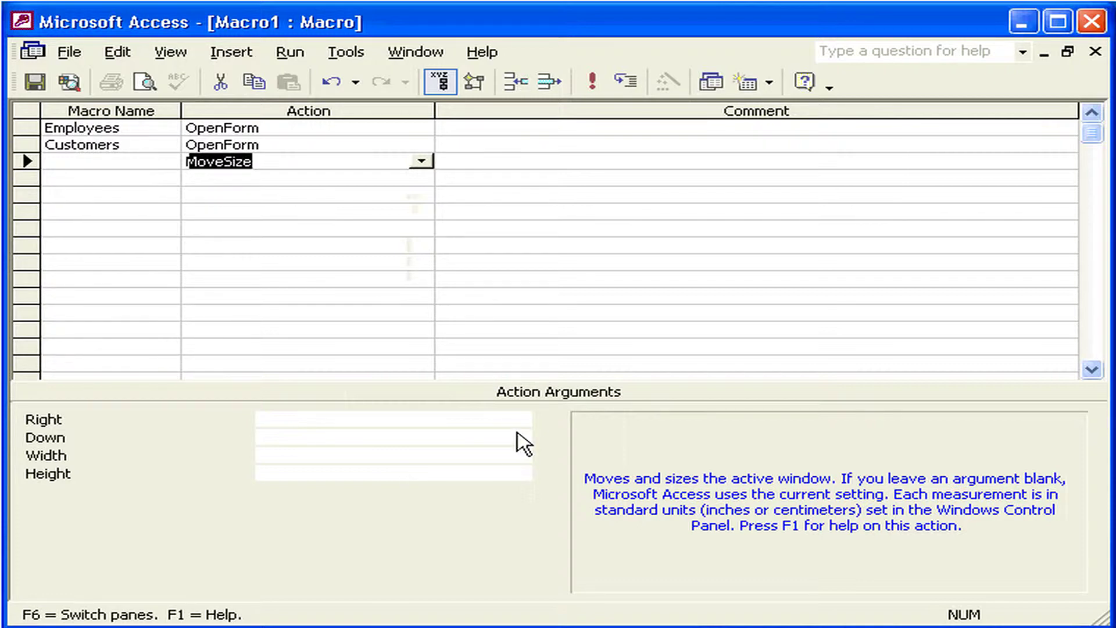
pyautogui.click(265, 419)
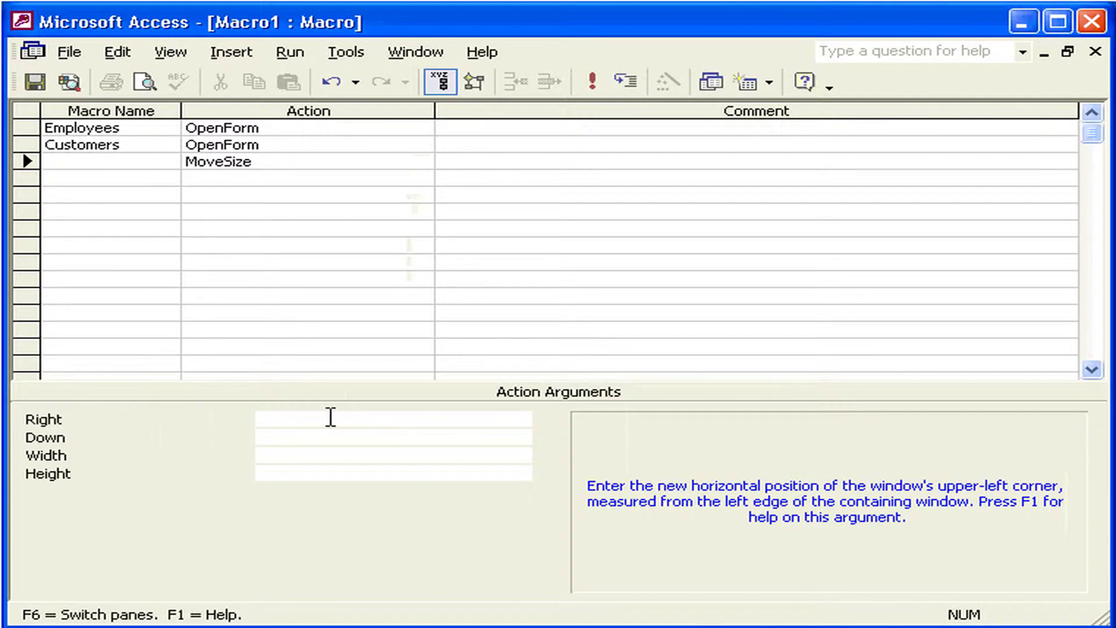
pyautogui.write('1')
pyautogui.click(319, 435)
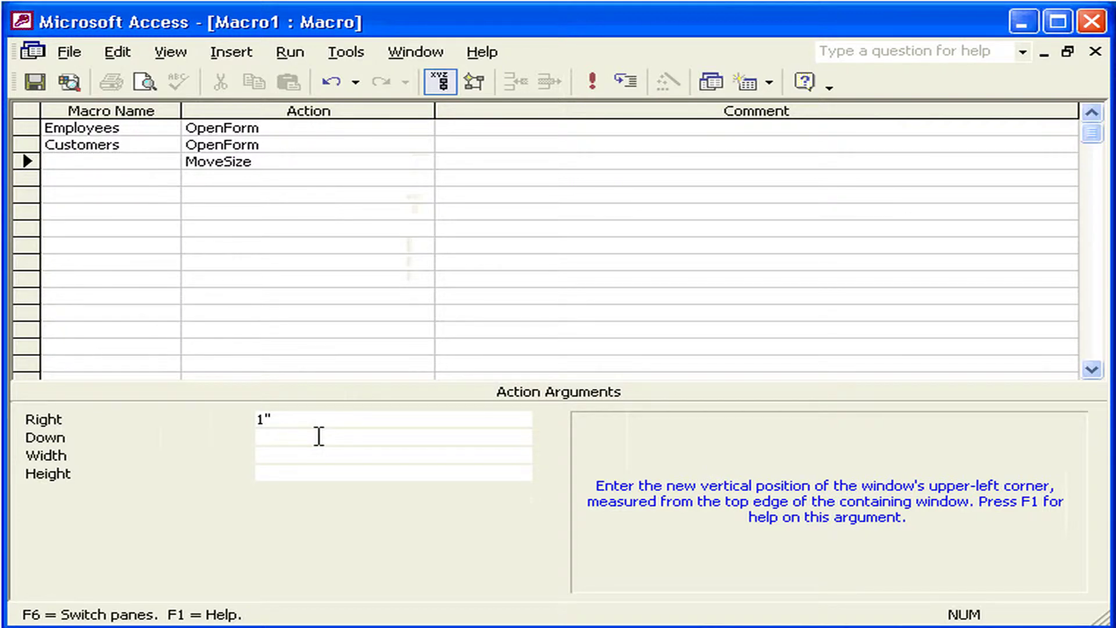
pyautogui.write('1')
pyautogui.click(313, 448)
pyautogui.write('5')
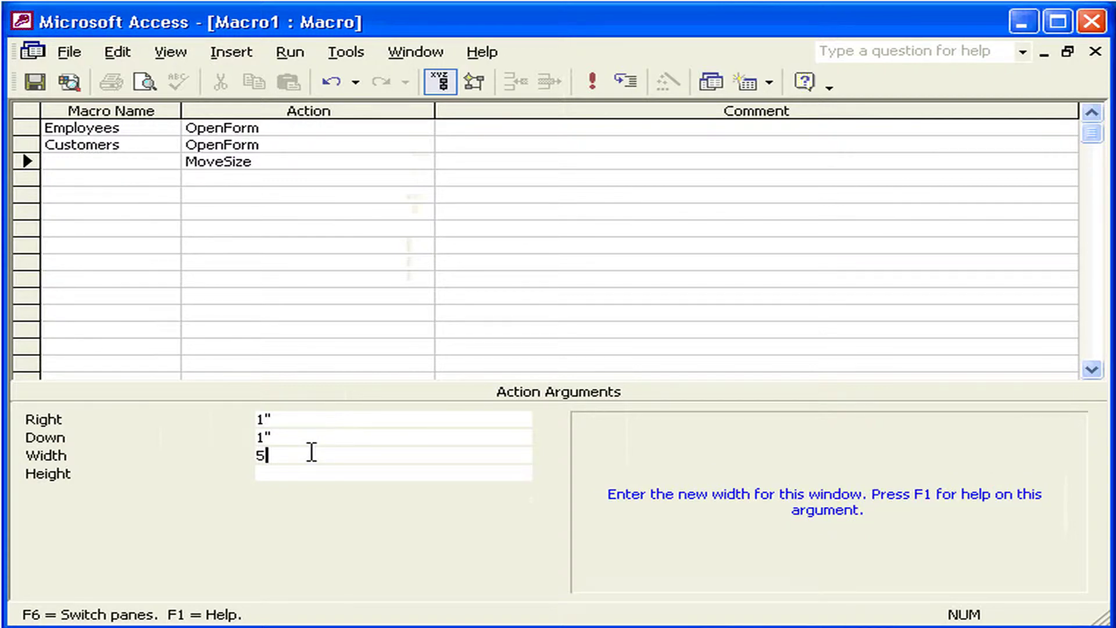
pyautogui.click(304, 469)
pyautogui.write('3')
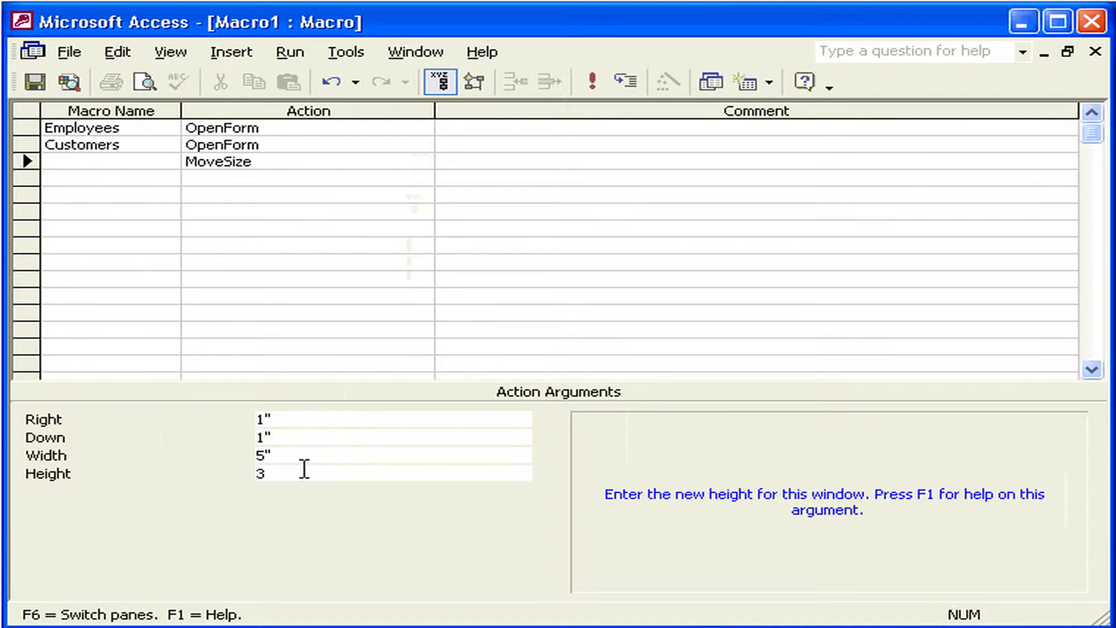
# Add a macro named Orders with an OpenForm action that opens the Orders form.
pyautogui.click(119, 178)
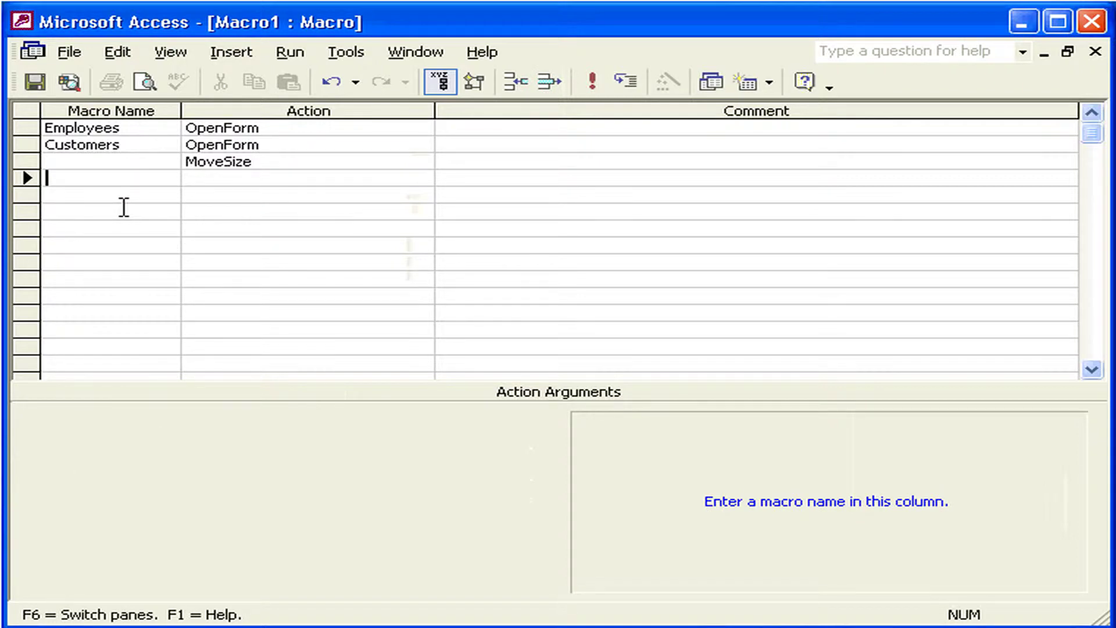
pyautogui.write('Orders')
pyautogui.click(301, 178)
pyautogui.click(421, 178)
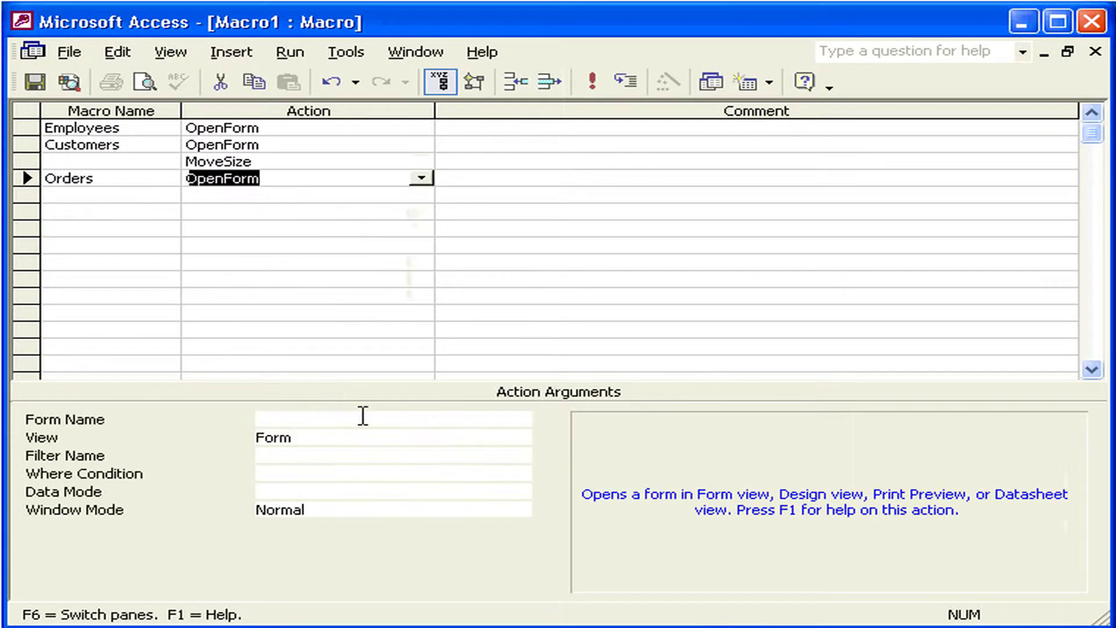
pyautogui.click(461, 419)
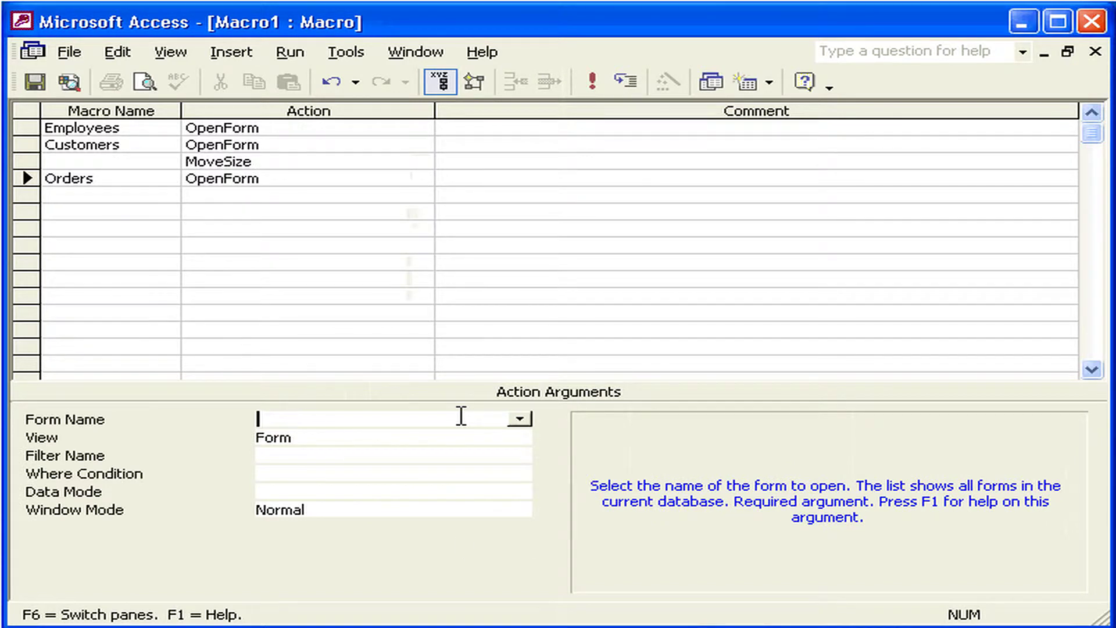
pyautogui.click(519, 419)
pyautogui.click(465, 549)
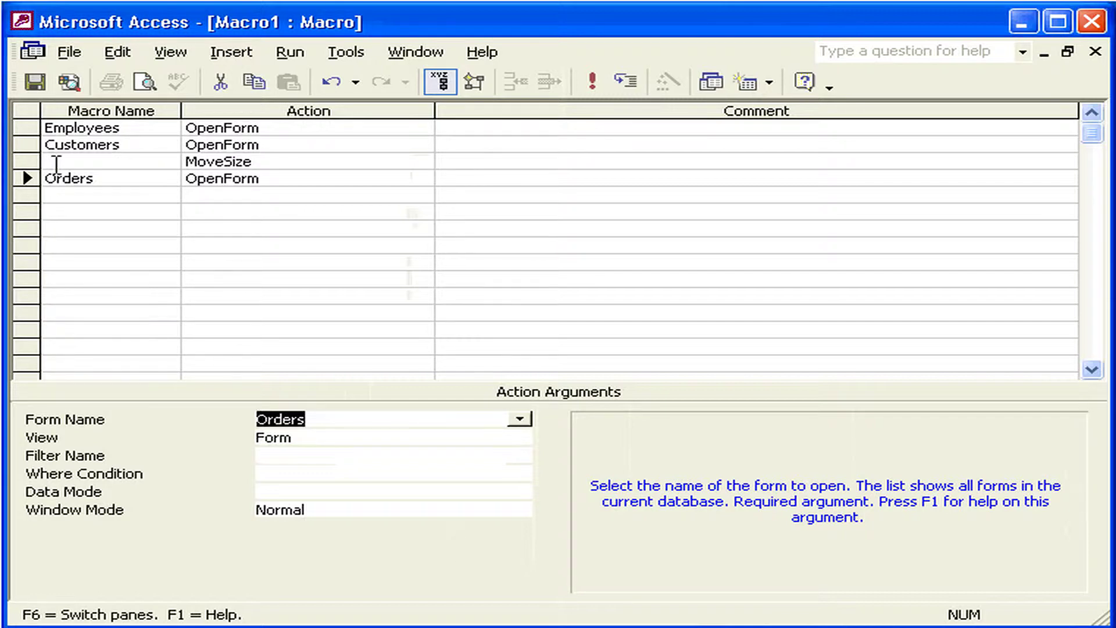
# Examine the action arguments of the Employees, Customers, MoveSize and Orders rows one by one.
pyautogui.click(29, 129)
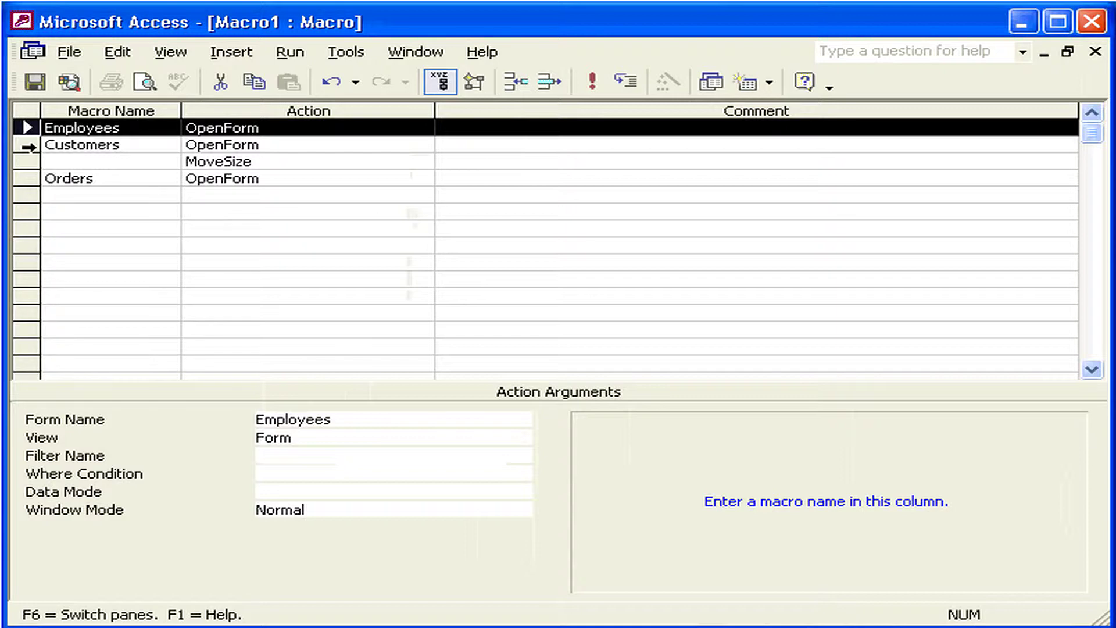
pyautogui.click(26, 147)
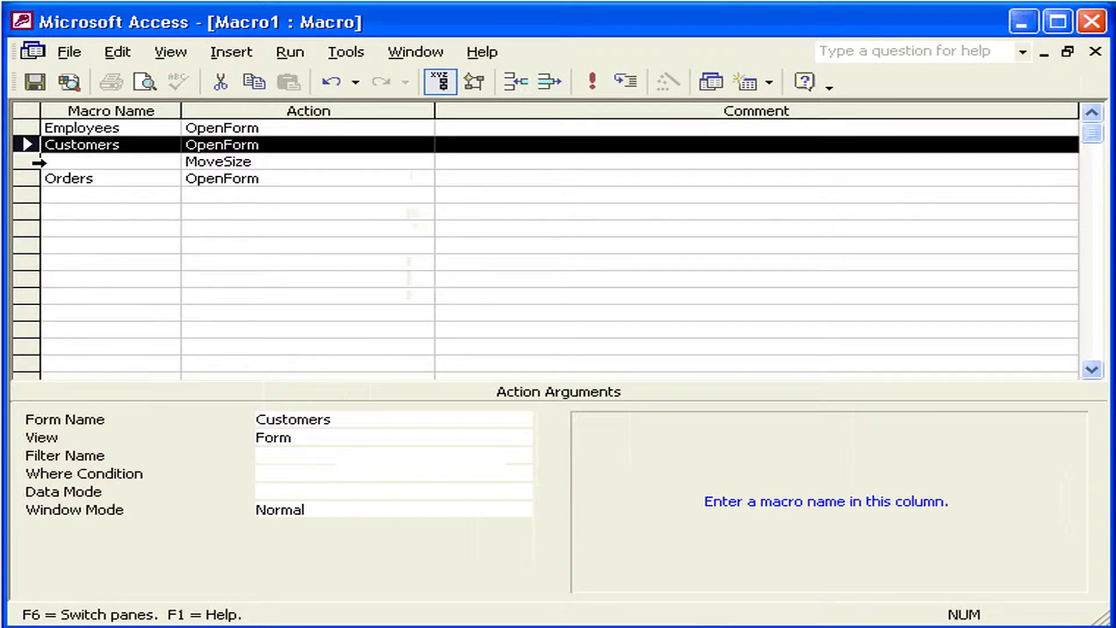
pyautogui.click(37, 163)
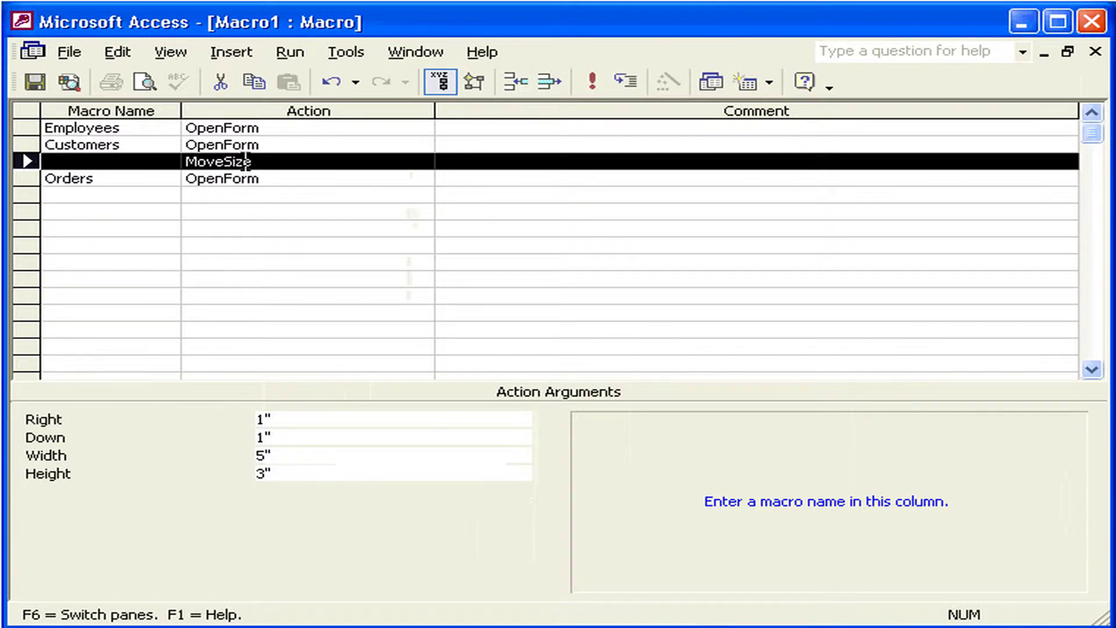
pyautogui.click(27, 177)
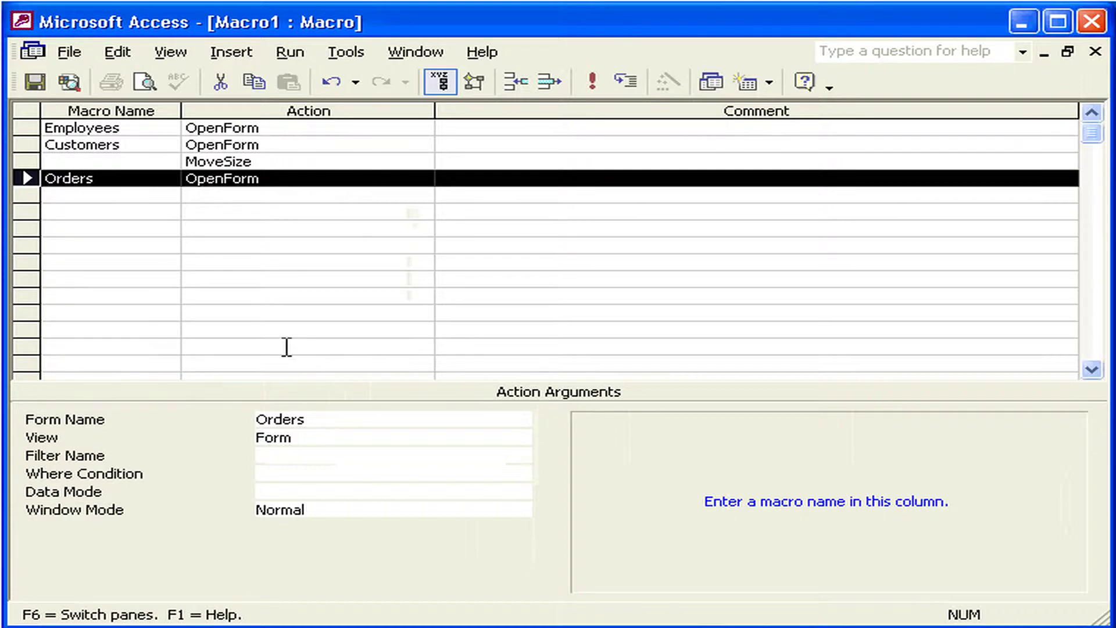
# Save the macro group as Buttons and run it.
pyautogui.click(35, 83)
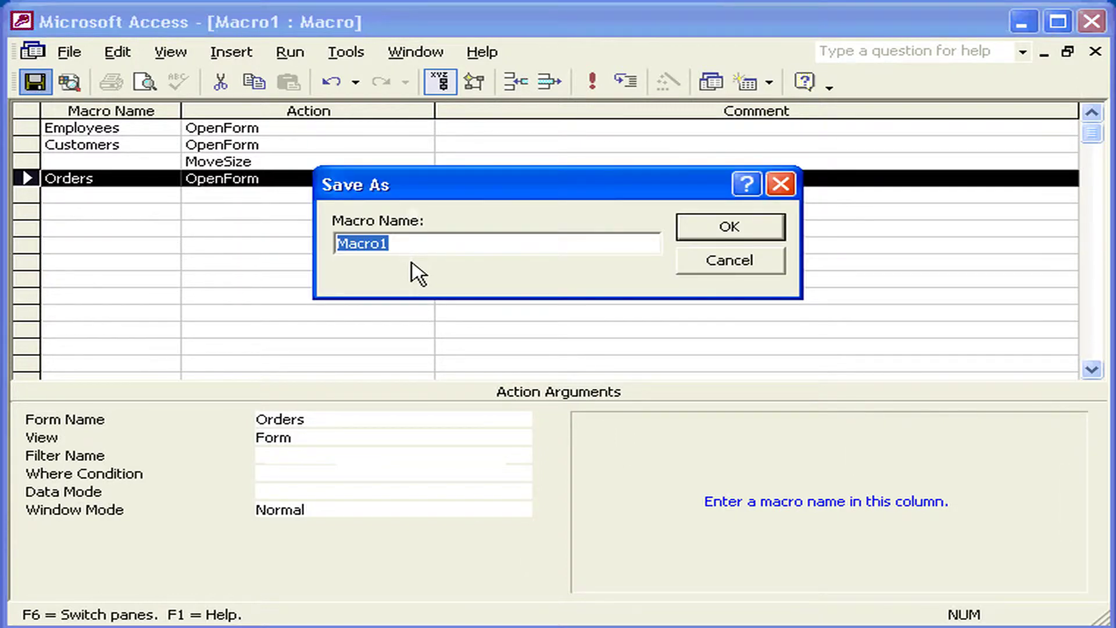
pyautogui.write('Butto')
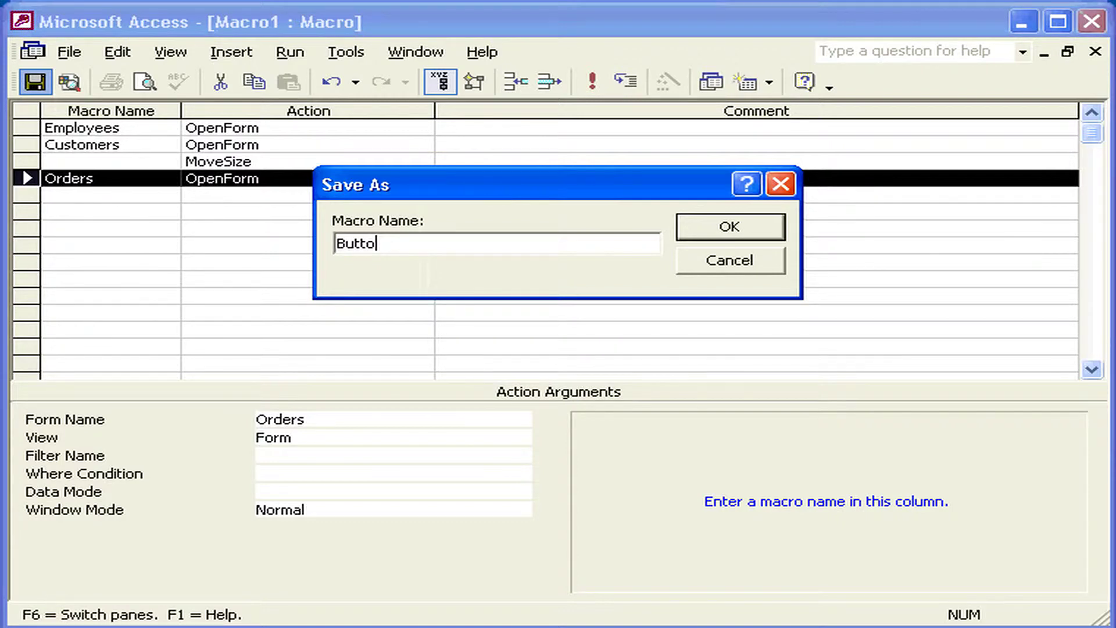
pyautogui.write('ns')
pyautogui.press('Return')
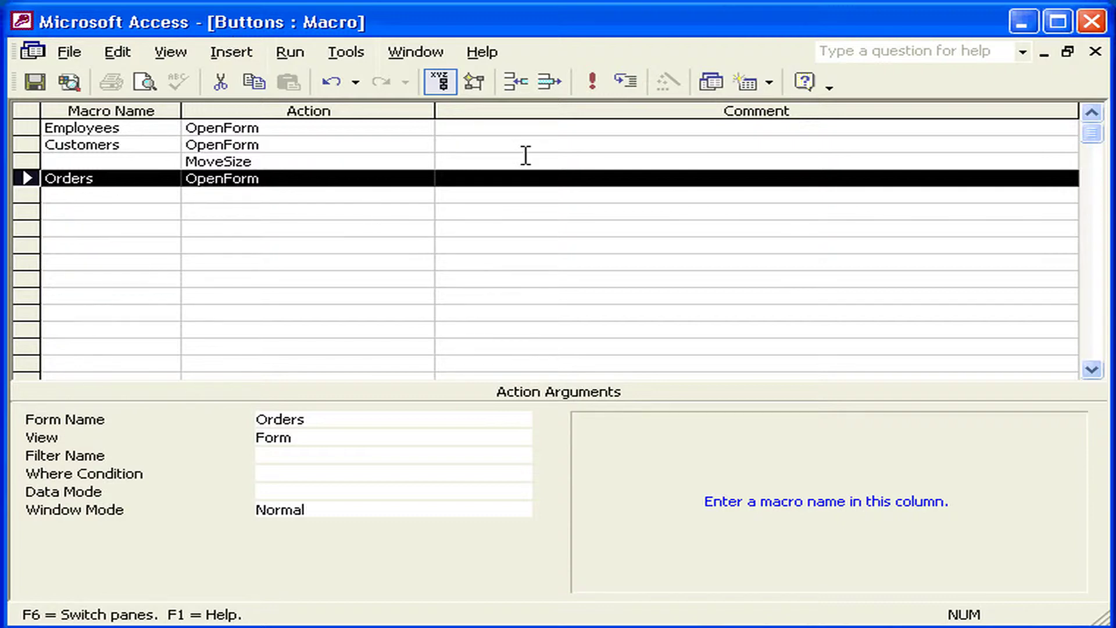
pyautogui.click(593, 82)
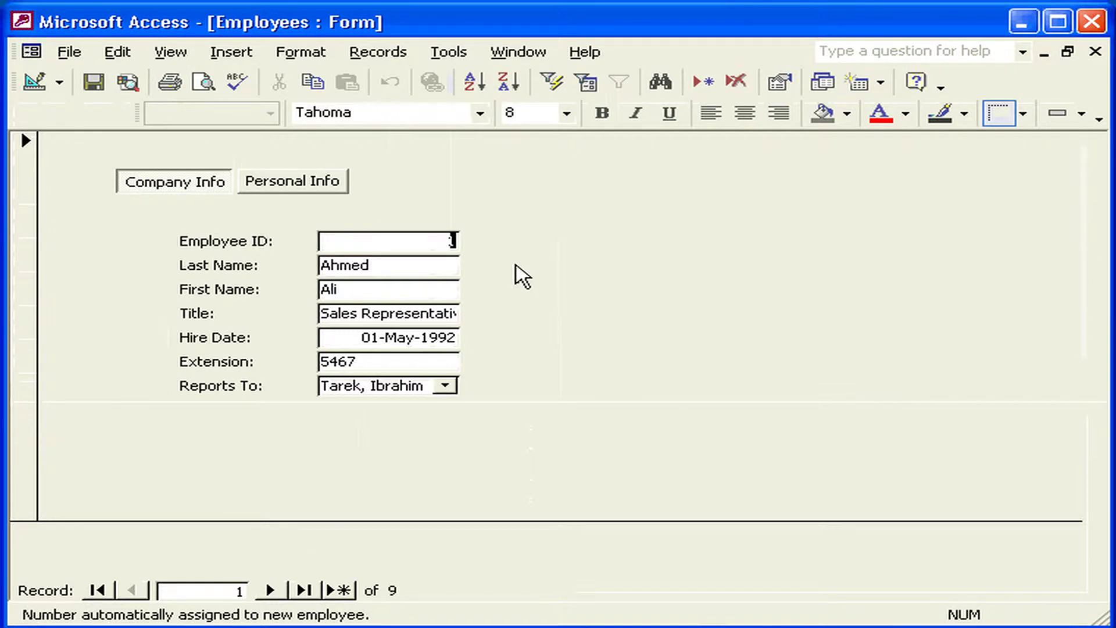
# Run the Buttons.Orders macro from the macro group.
pyautogui.click(448, 51)
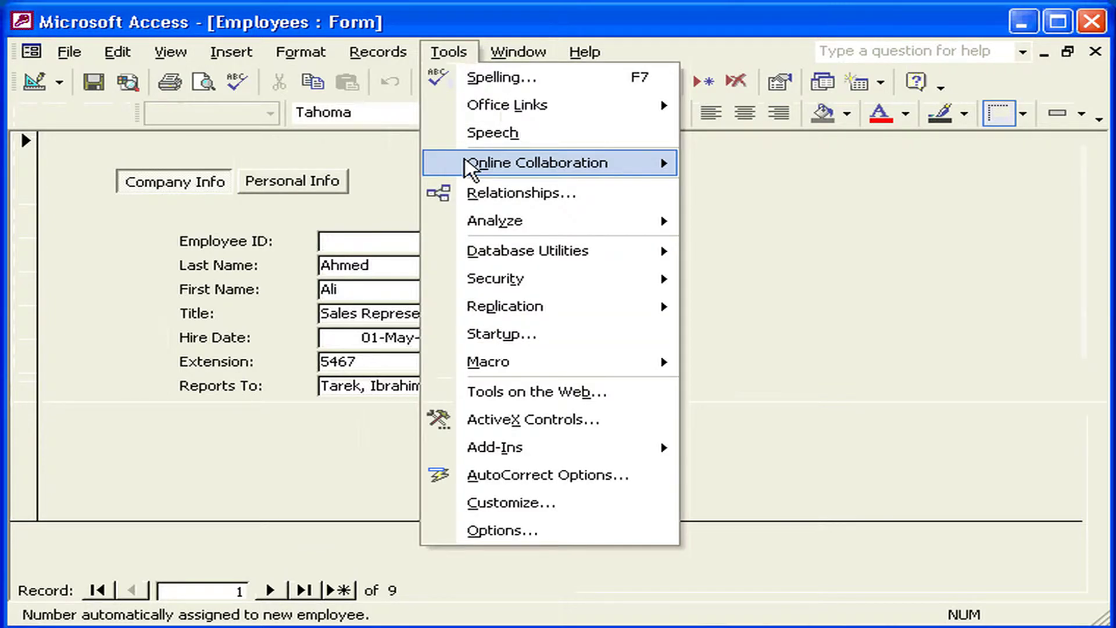
pyautogui.click(488, 362)
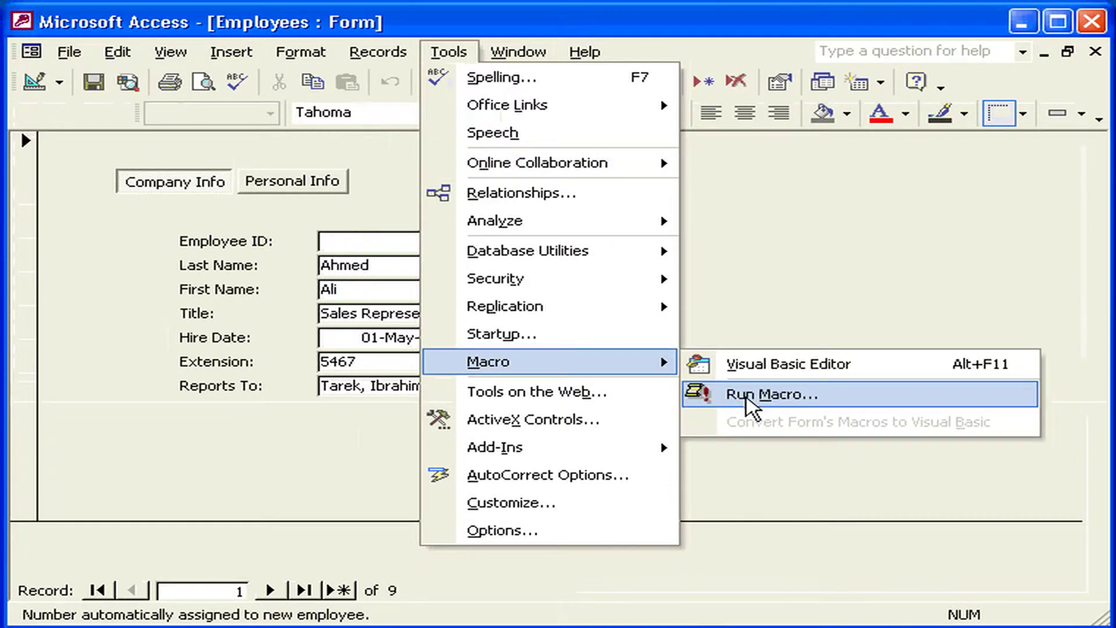
pyautogui.click(750, 395)
pyautogui.click(641, 316)
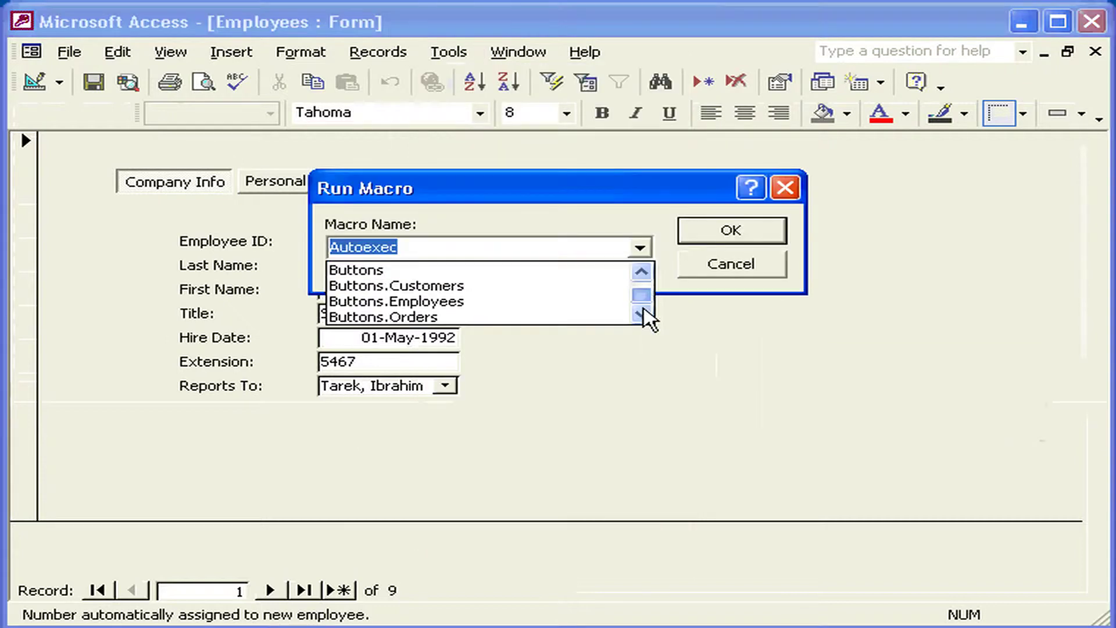
pyautogui.click(623, 316)
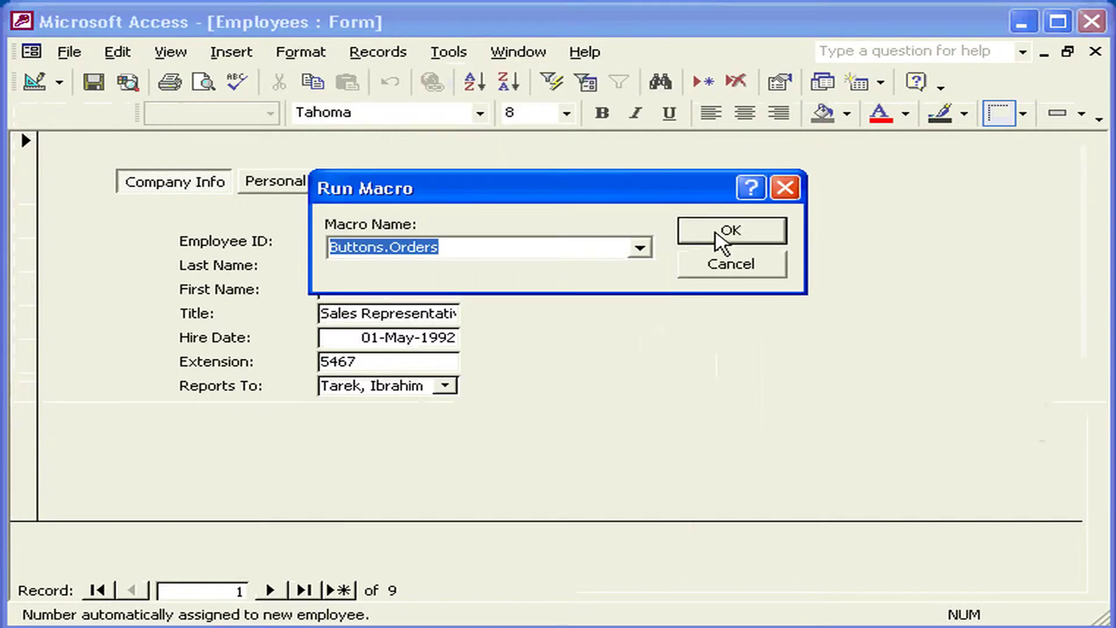
pyautogui.click(723, 239)
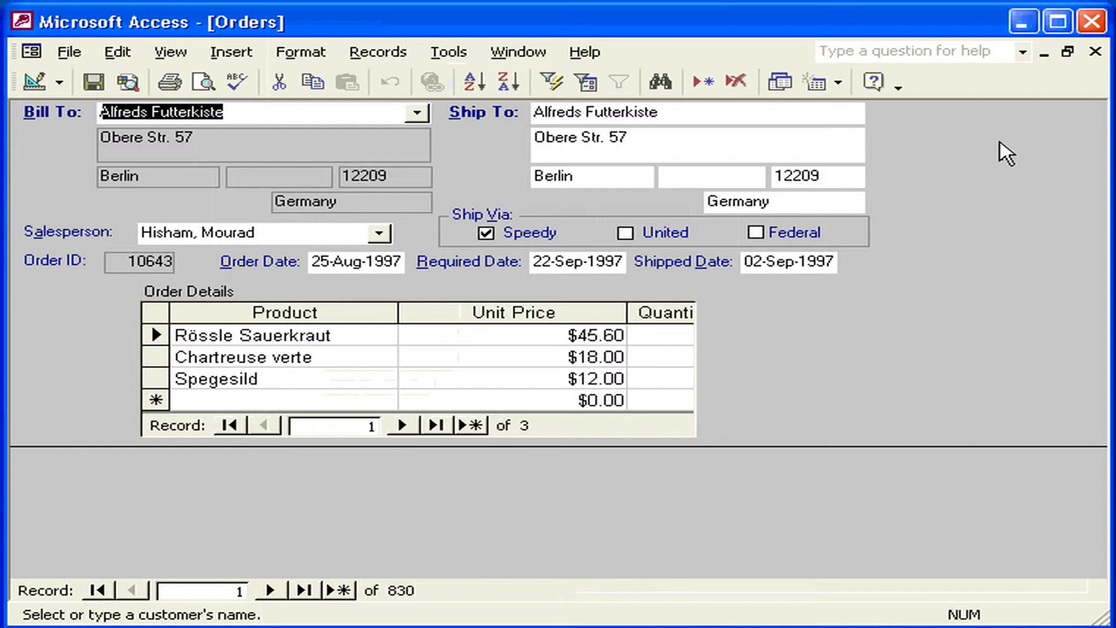
# Close the Orders form and open the Main form in Design view.
pyautogui.hotkey('ctrl', 'F4')
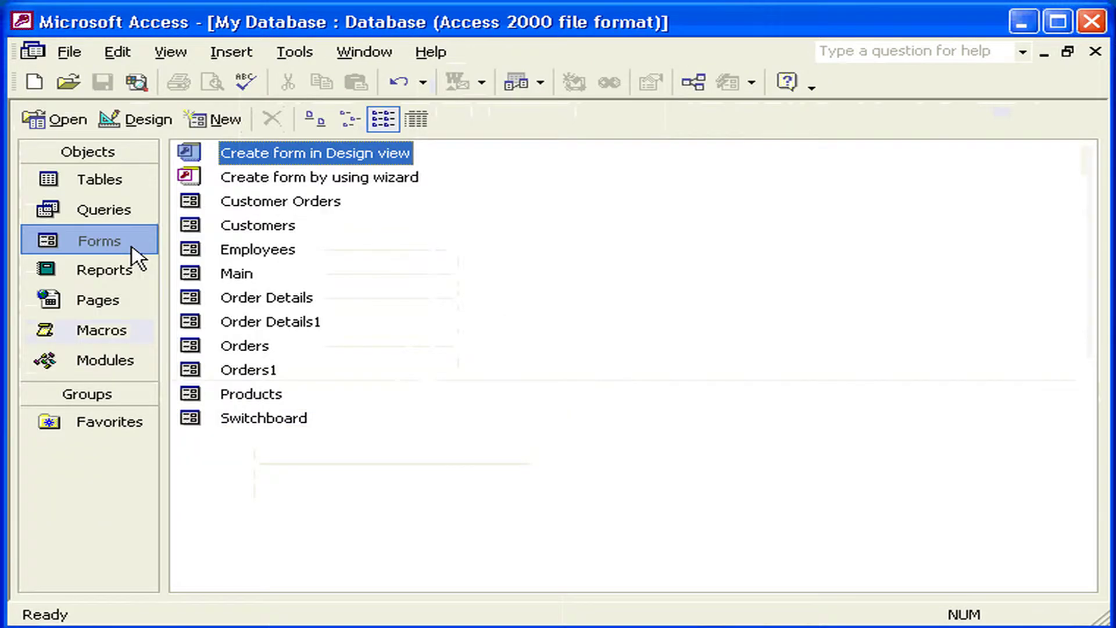
pyautogui.click(231, 275)
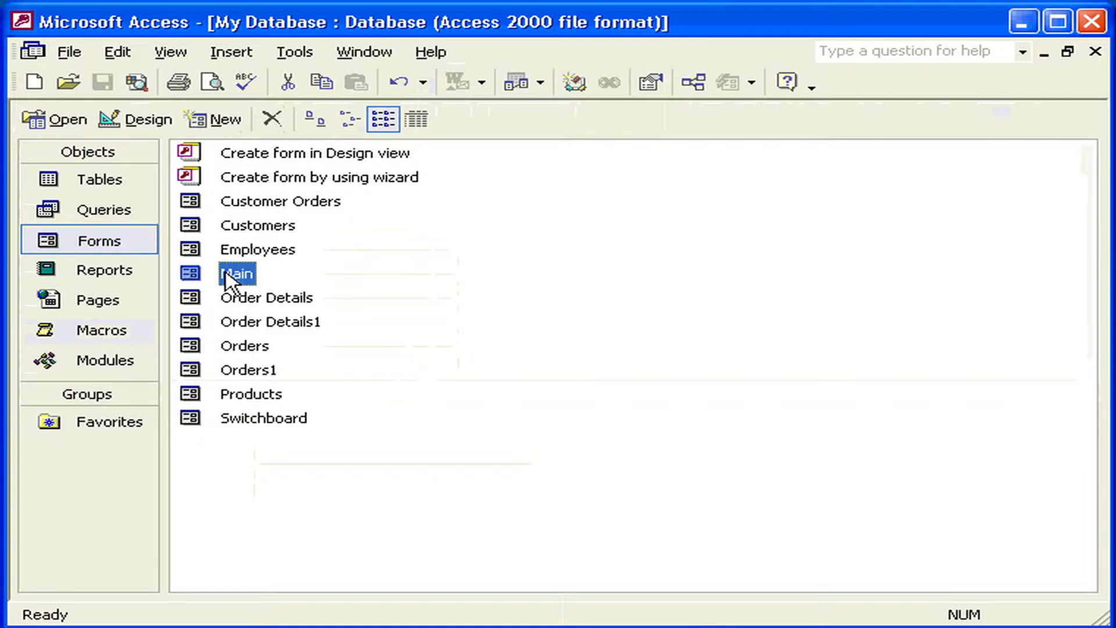
pyautogui.click(135, 120)
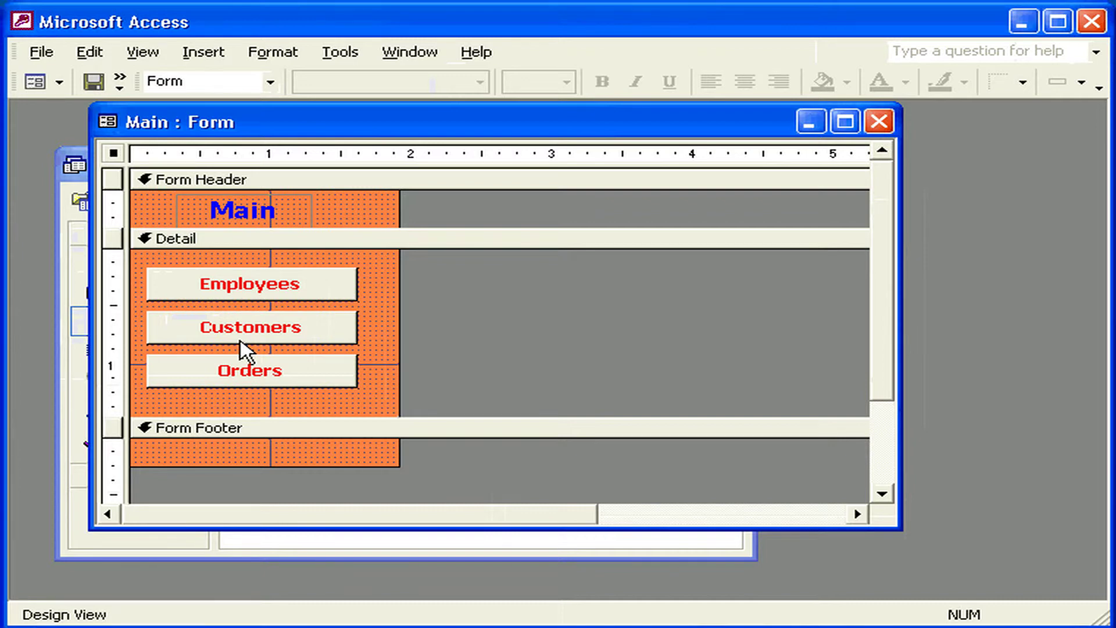
# Assign the Buttons.Employees macro to the On Click event of the Employees button.
pyautogui.rightClick(316, 289)
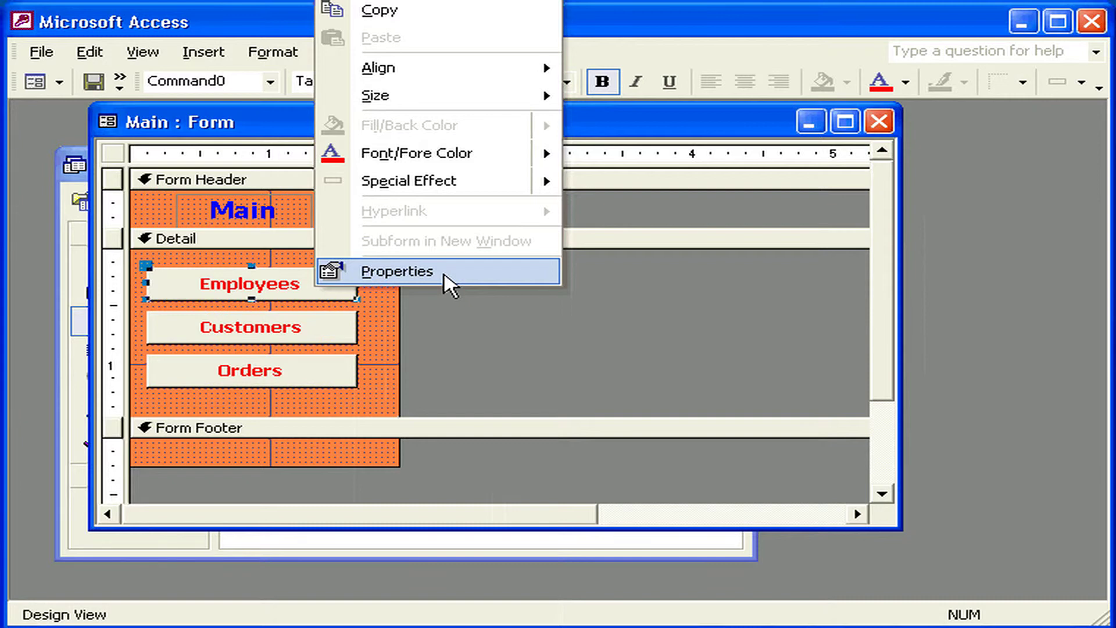
pyautogui.click(444, 276)
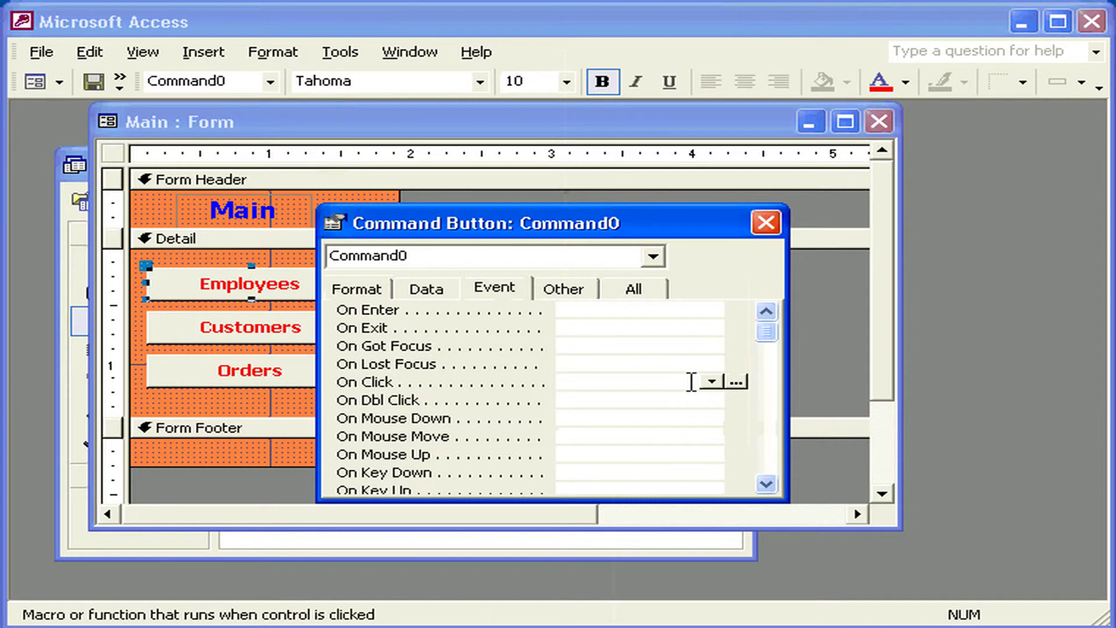
pyautogui.click(712, 382)
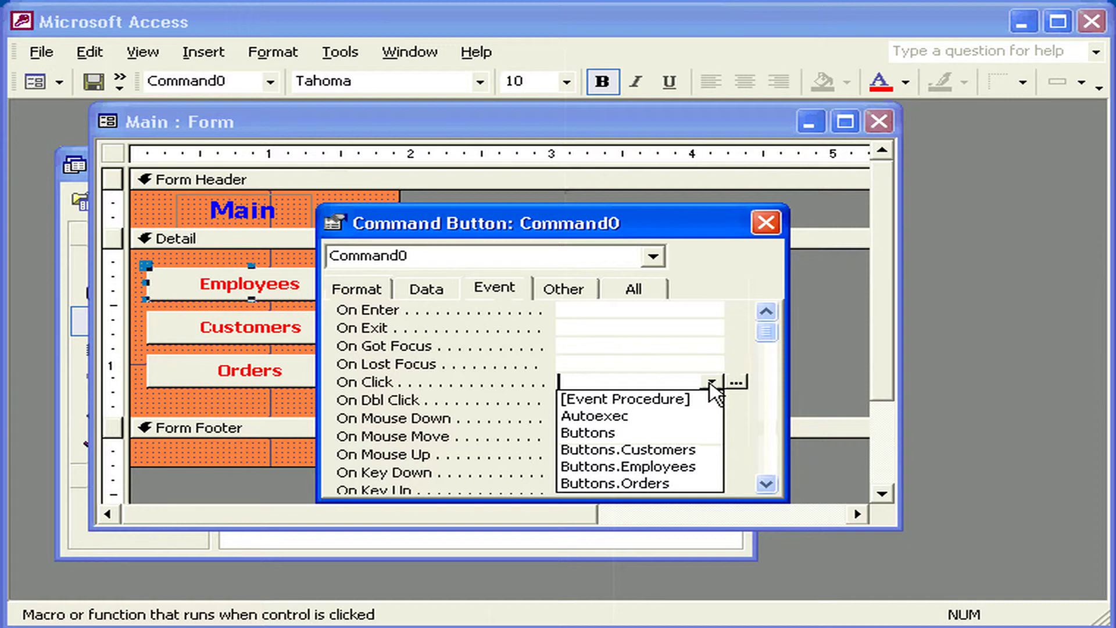
pyautogui.click(696, 463)
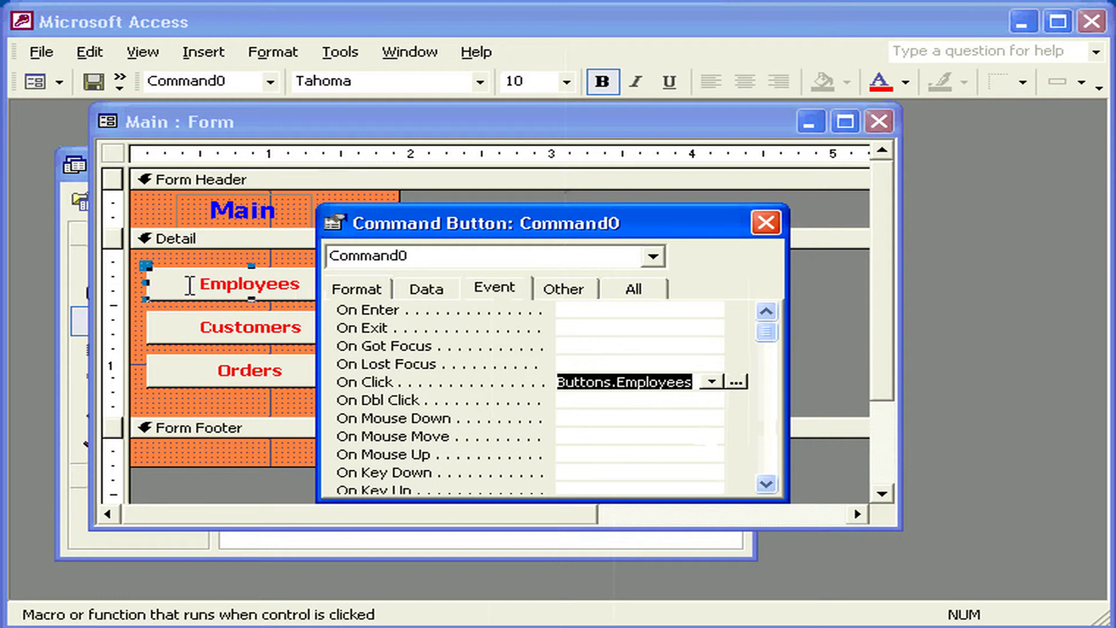
# Assign the Buttons.Customers macro to the On Click event of the Customers button.
pyautogui.click(250, 346)
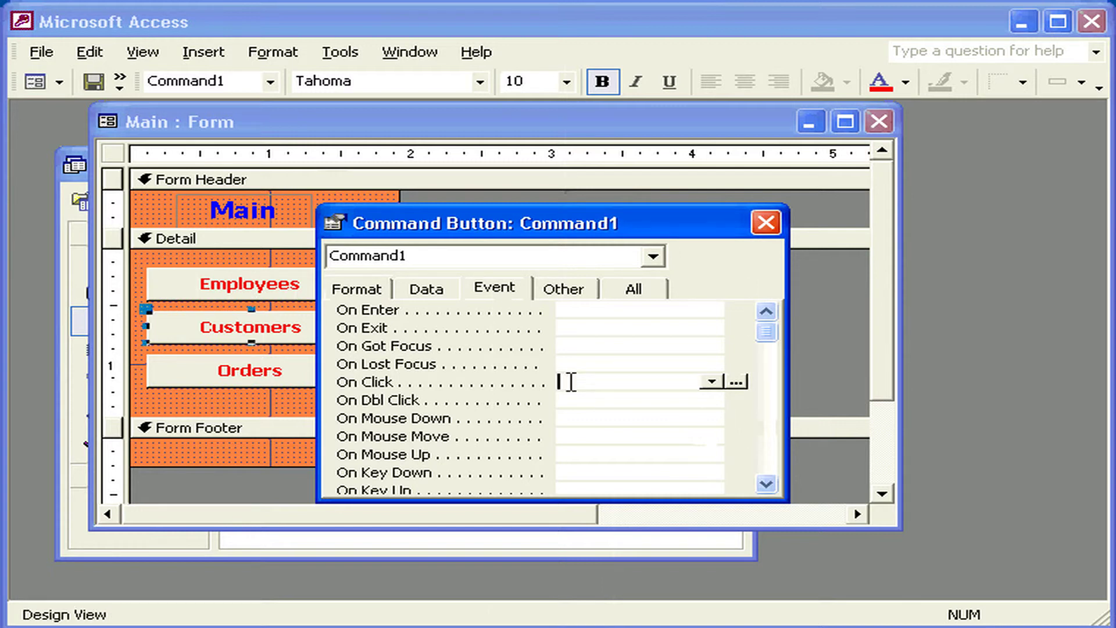
pyautogui.click(711, 381)
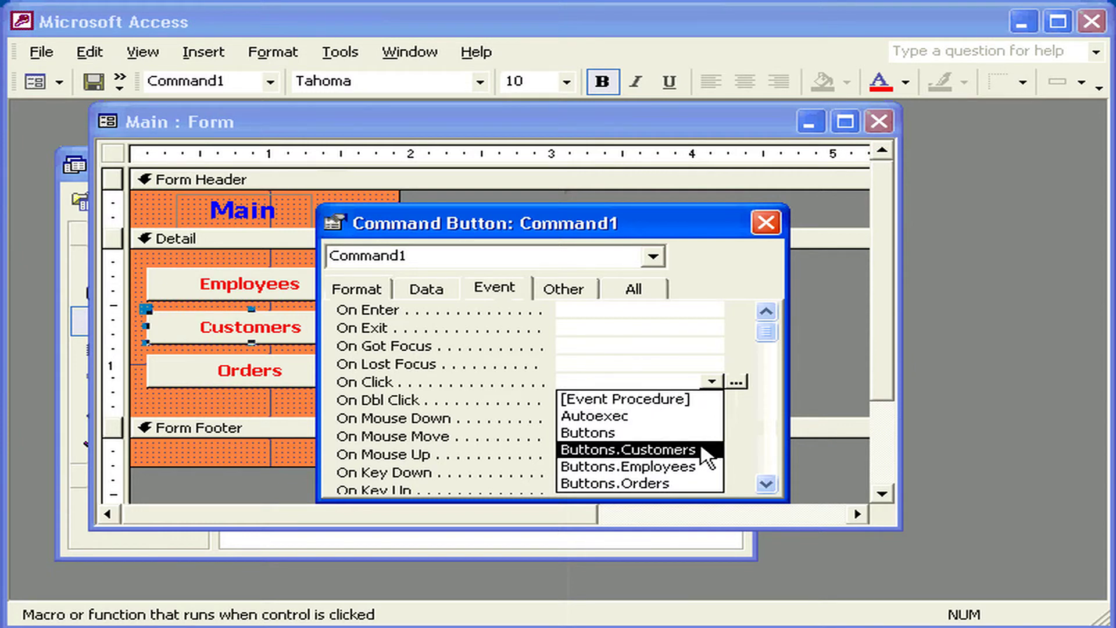
pyautogui.click(628, 449)
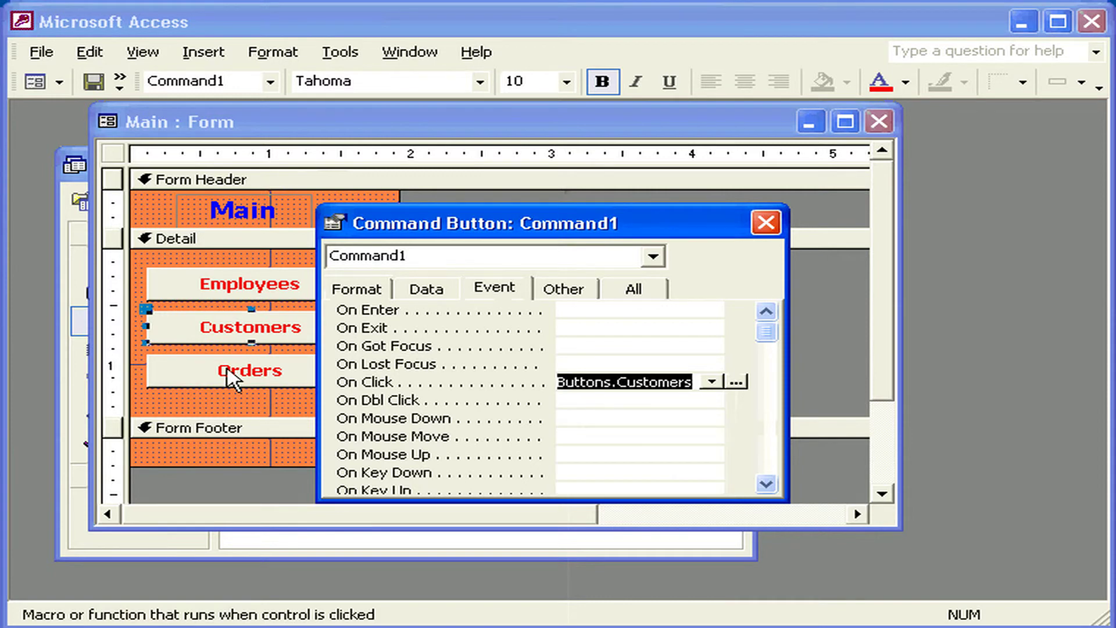
# Set the On Click event of the Orders button to the Buttons.Orders macro.
pyautogui.click(231, 378)
pyautogui.click(580, 381)
pyautogui.click(712, 381)
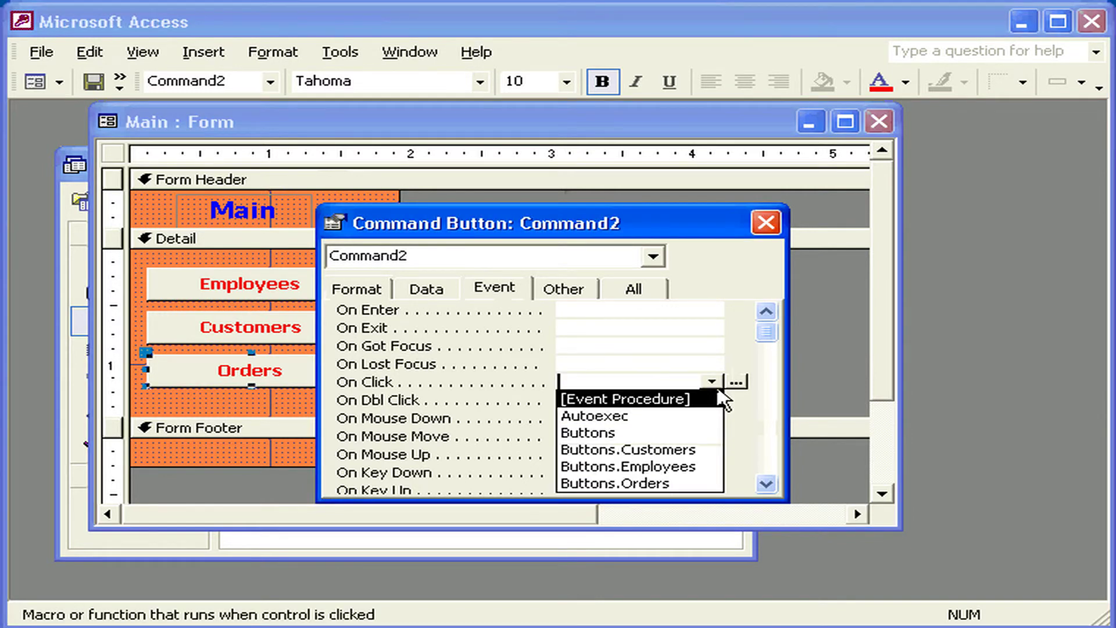
pyautogui.click(615, 483)
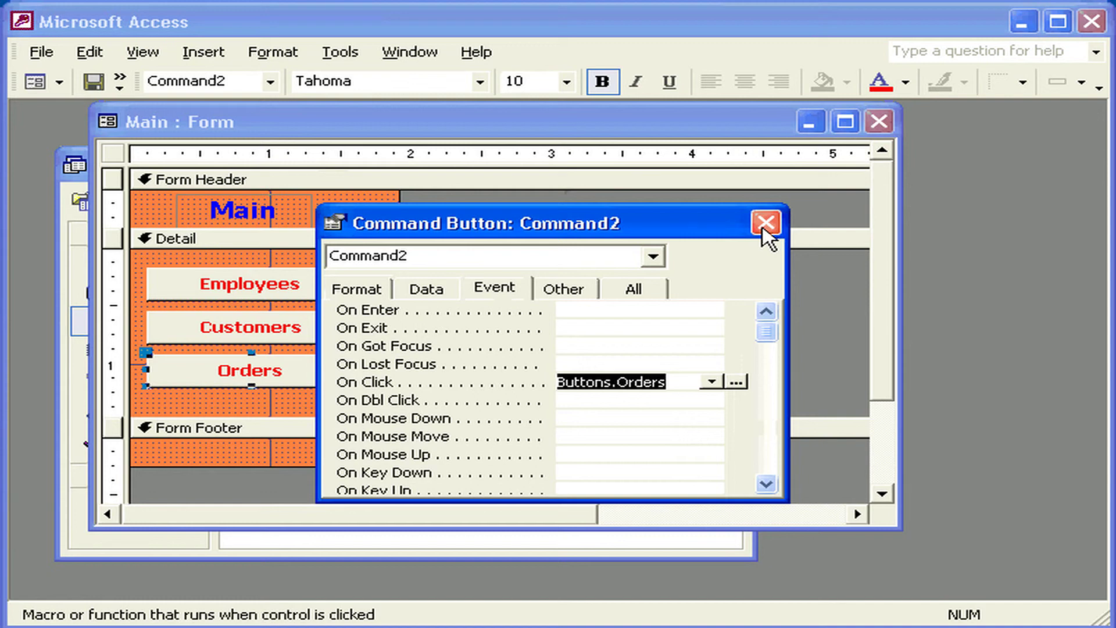
# Switch the Main form to Form view and test its Employees and Customers buttons, closing each form they open.
pyautogui.click(35, 82)
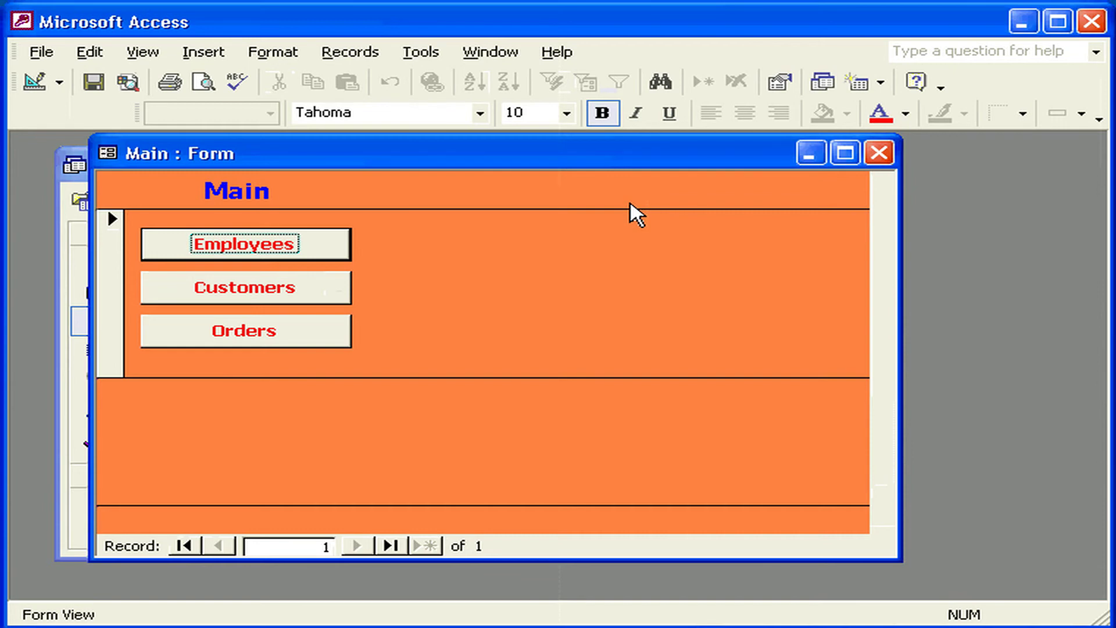
pyautogui.click(343, 248)
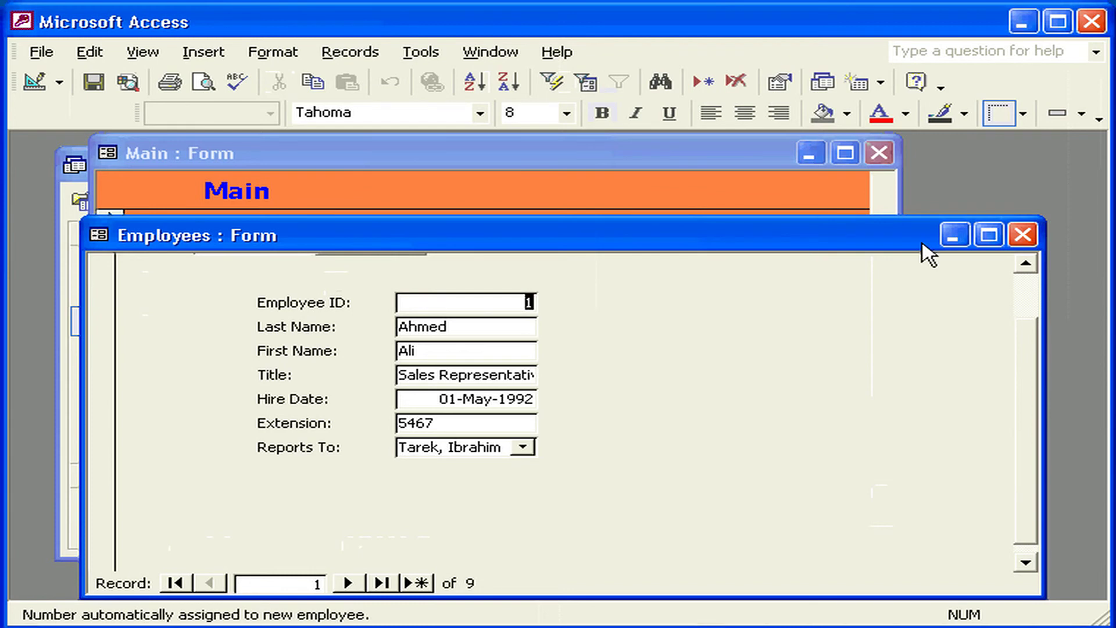
pyautogui.click(1032, 293)
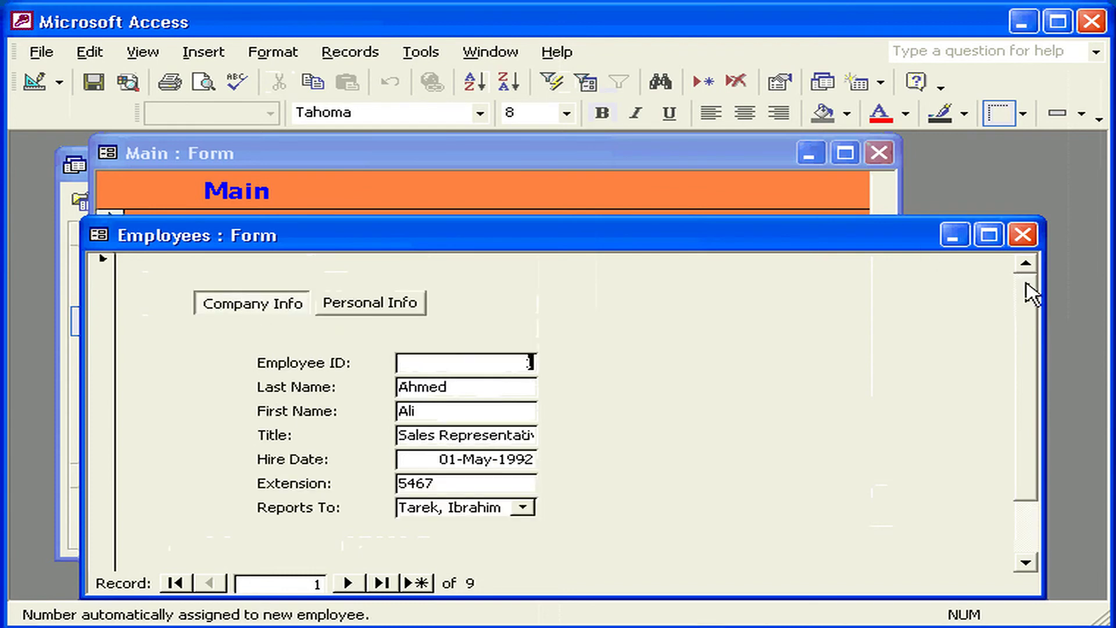
pyautogui.click(1024, 234)
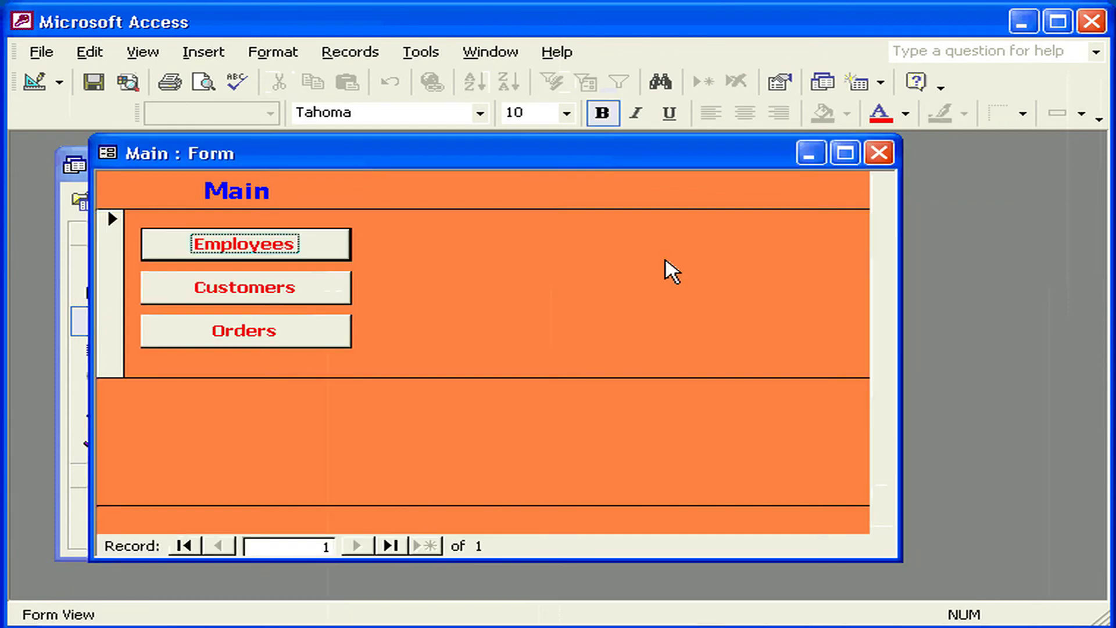
pyautogui.click(339, 291)
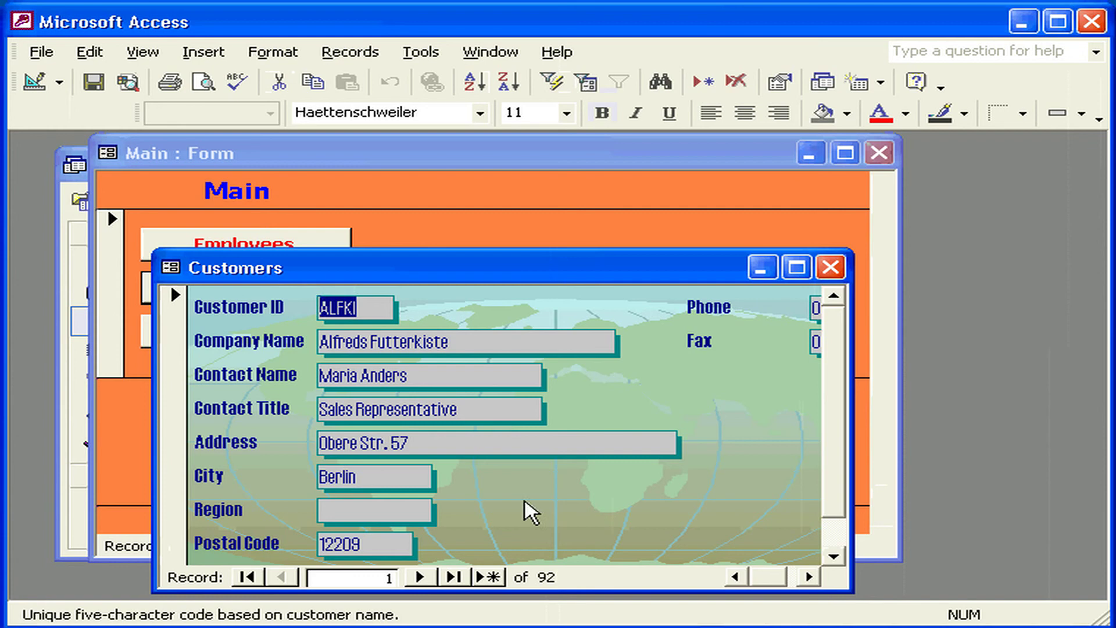
pyautogui.click(831, 267)
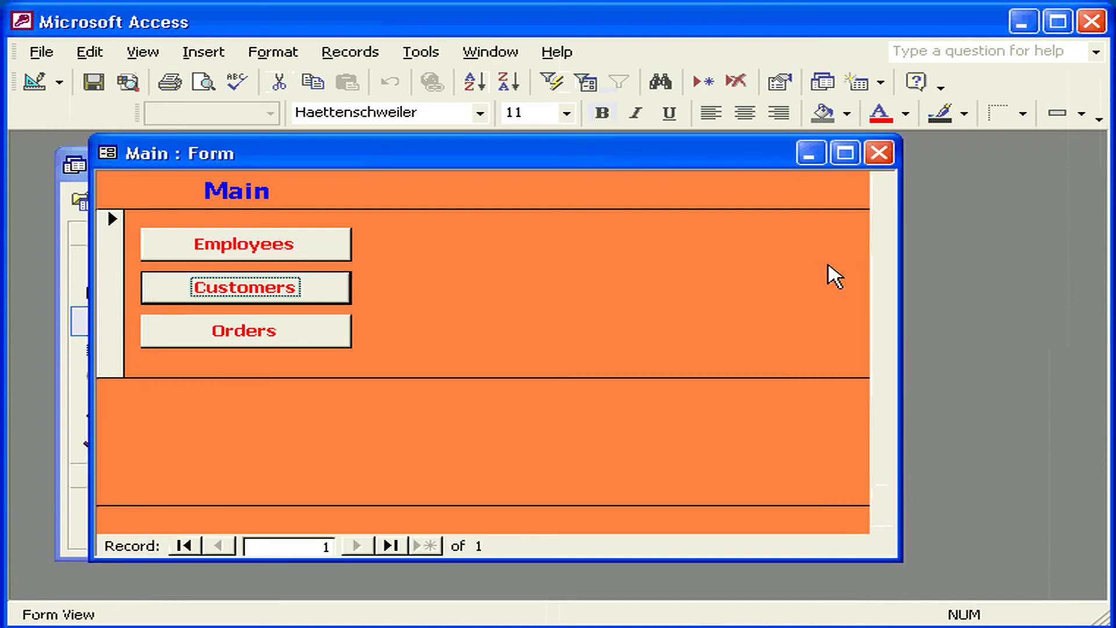